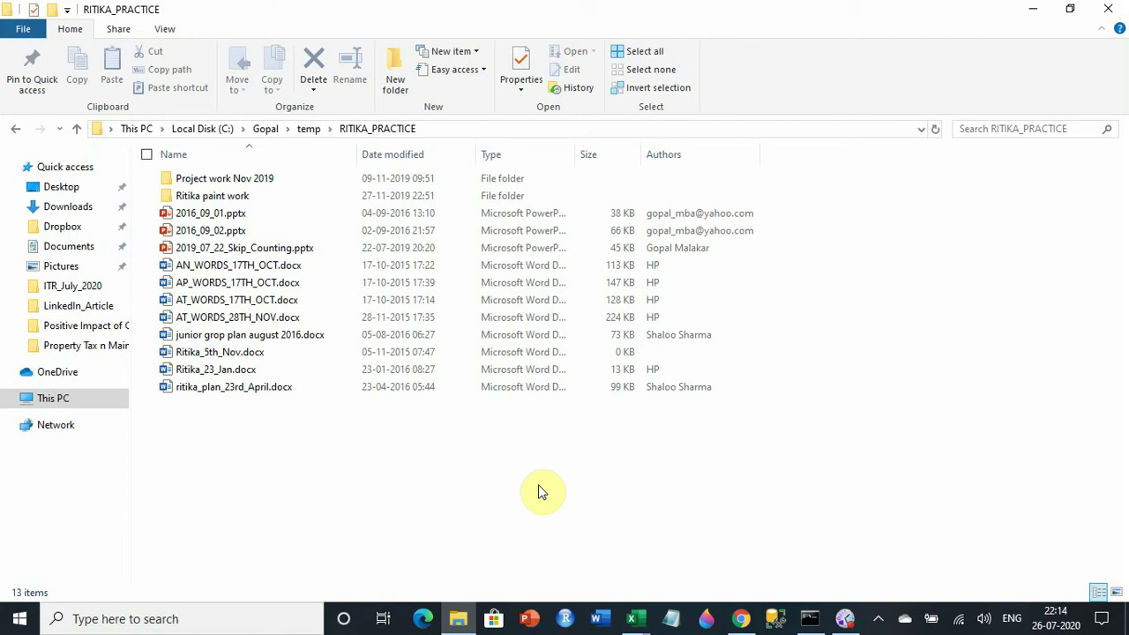
- Show the RITIKA_PRACTICE folder path and select its eleven files in File Explorer
{"action": "left_click", "coordinate": [504, 129]}
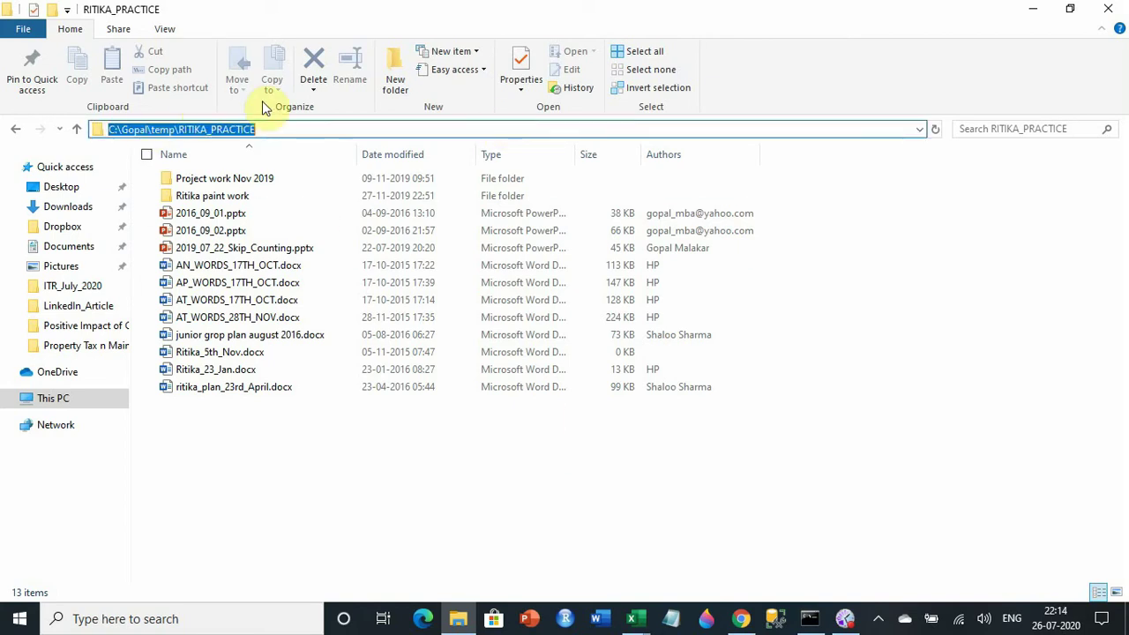
{"action": "left_click", "coordinate": [269, 479]}
{"action": "left_click_drag", "start_coordinate": [267, 453], "coordinate": [198, 204]}
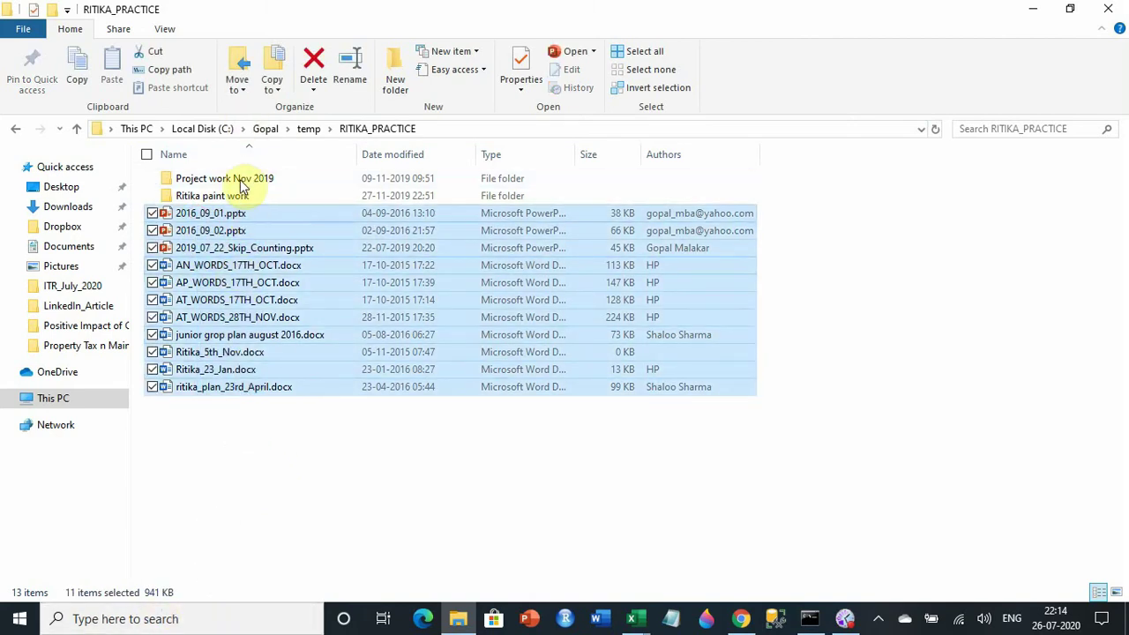
{"action": "left_click", "coordinate": [277, 437]}
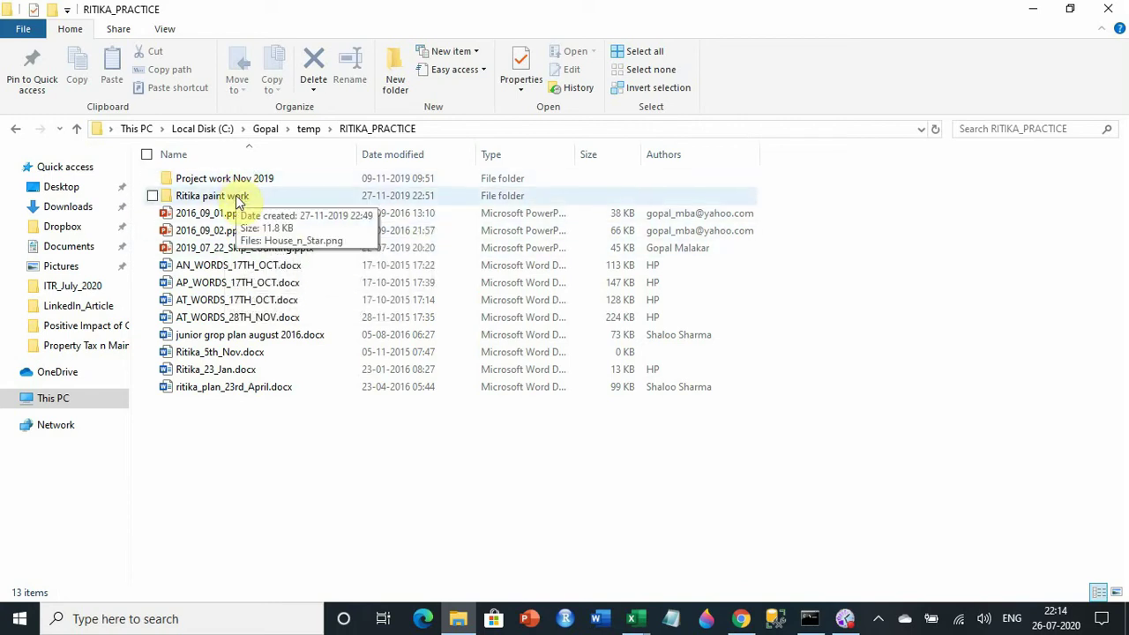
- Browse the Ritika paint work, Project work Nov 2019, Coconut Ladoo and Sukha Bhel folders
{"action": "double_click", "coordinate": [237, 196]}
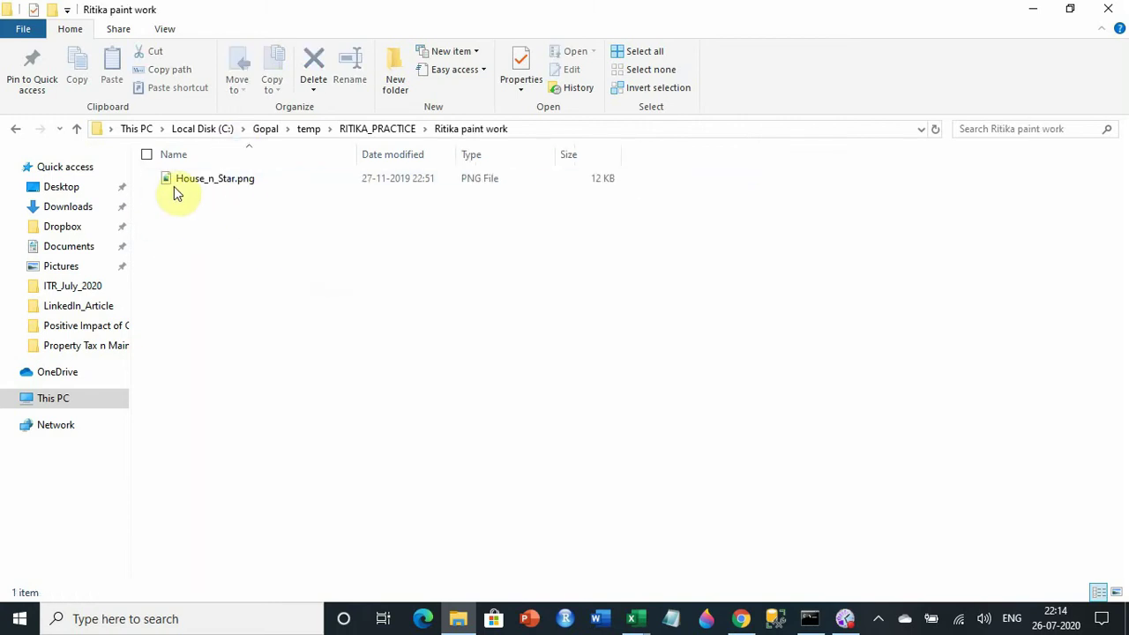
{"action": "mouse_move", "coordinate": [212, 178]}
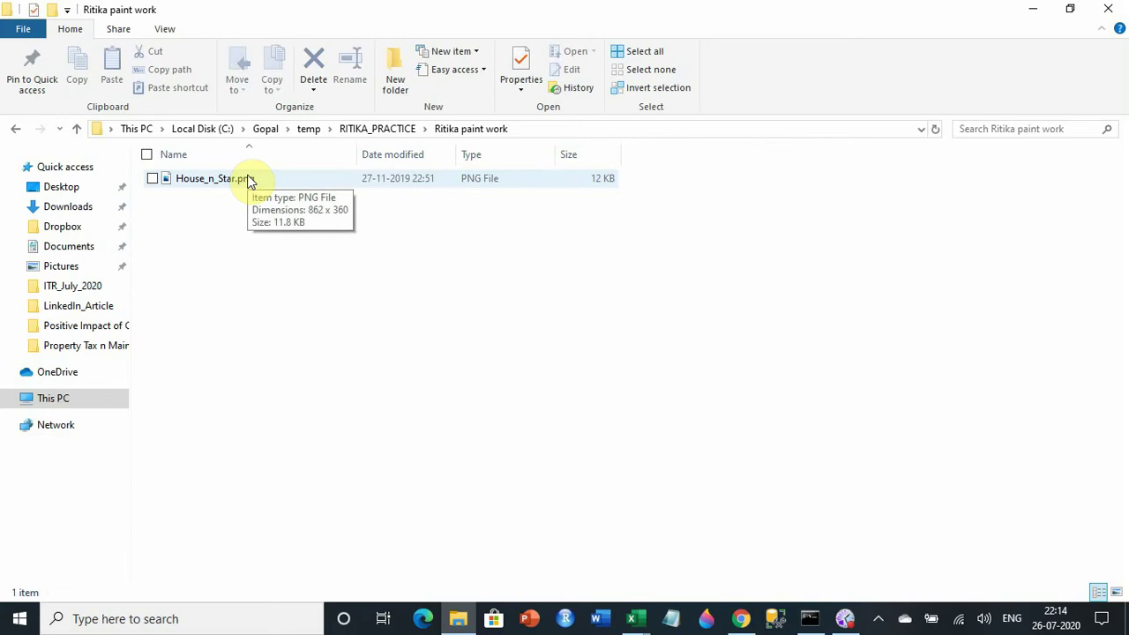
{"action": "left_click", "coordinate": [377, 129]}
{"action": "left_click", "coordinate": [219, 183]}
{"action": "double_click", "coordinate": [220, 185]}
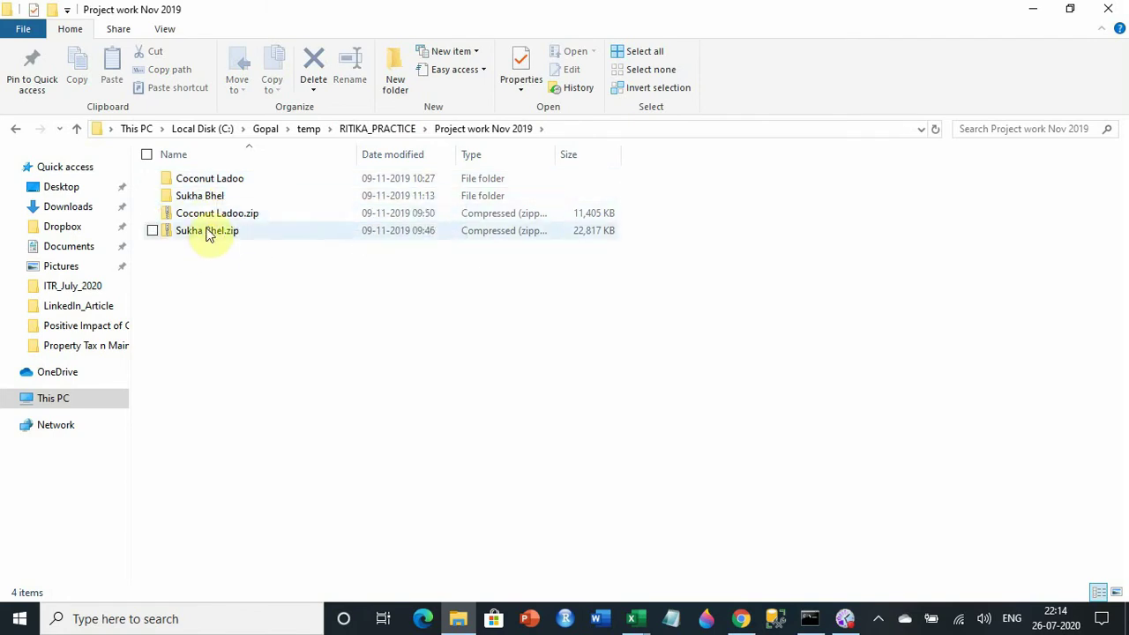
{"action": "double_click", "coordinate": [212, 181]}
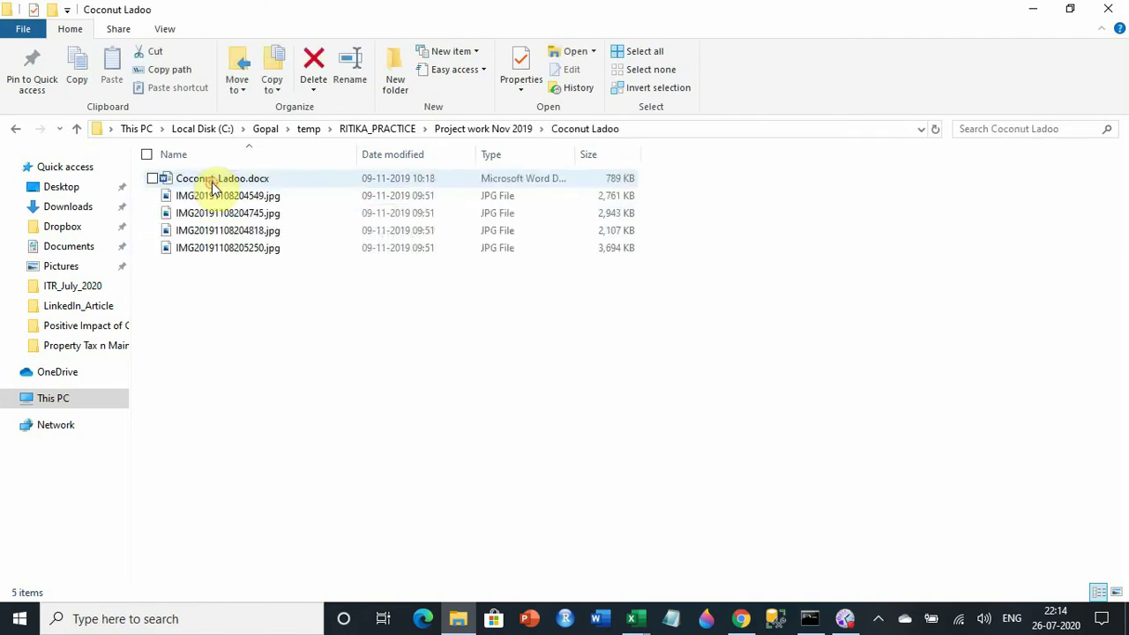
{"action": "left_click", "coordinate": [500, 129]}
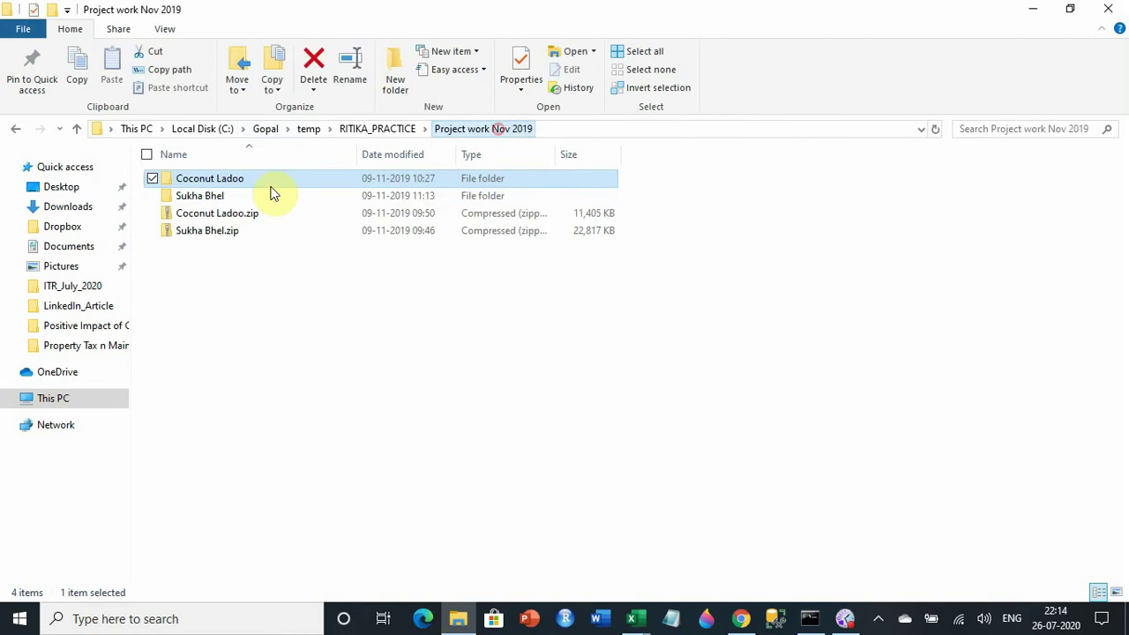
{"action": "double_click", "coordinate": [225, 195]}
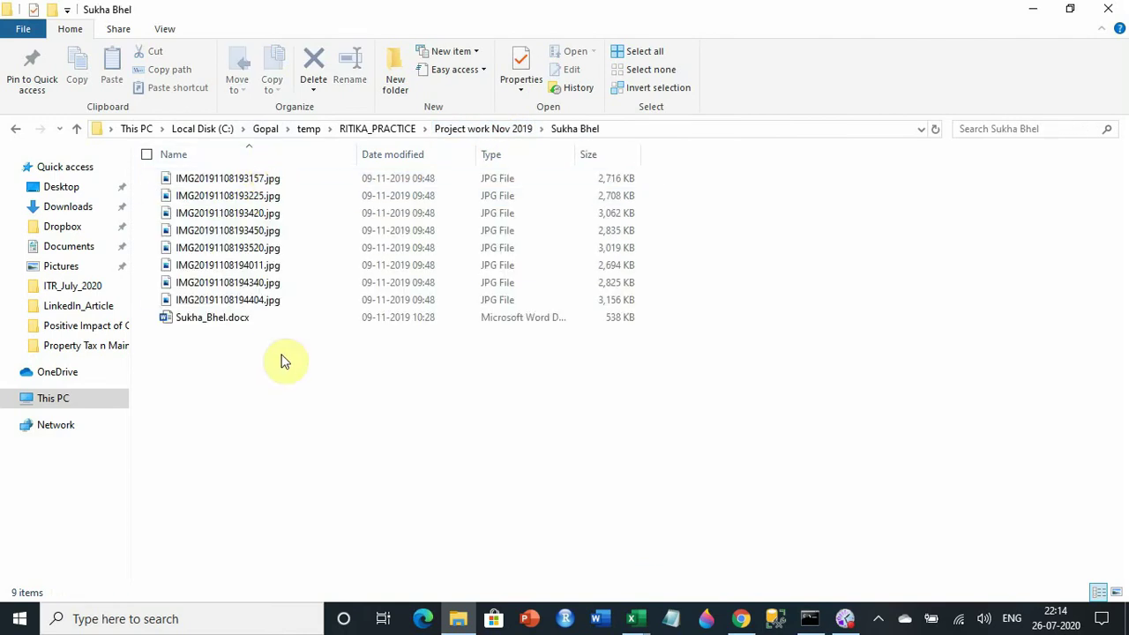
- Select the nine Sukha Bhel files, then navigate back up to RITIKA_PRACTICE
{"action": "left_click_drag", "start_coordinate": [272, 367], "coordinate": [208, 173]}
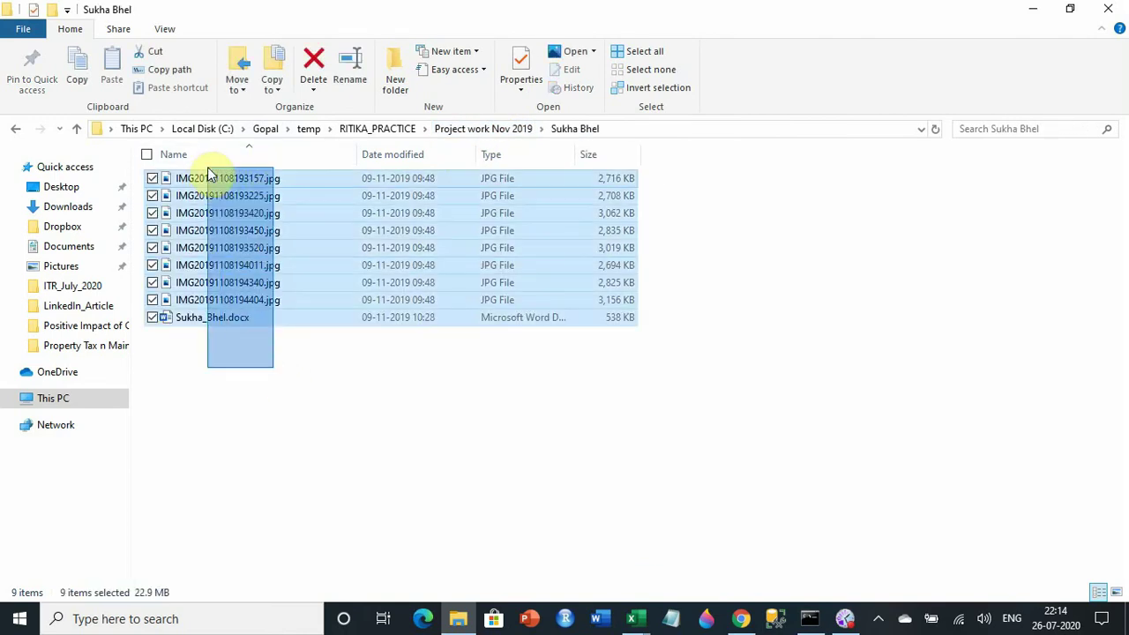
{"action": "left_click", "coordinate": [455, 130]}
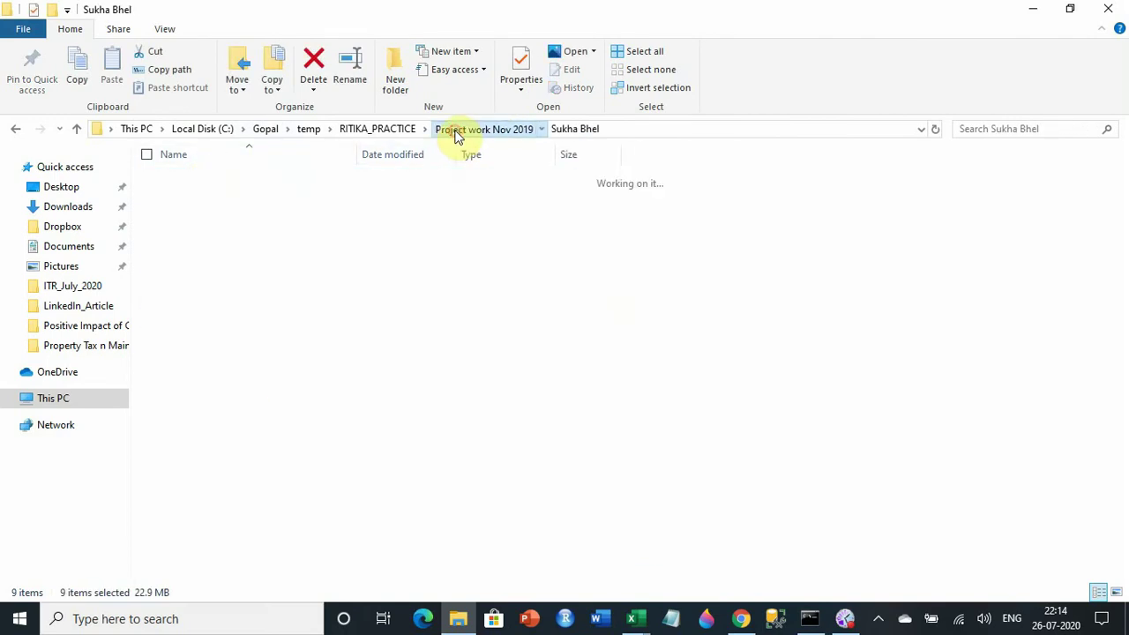
{"action": "left_click", "coordinate": [381, 130]}
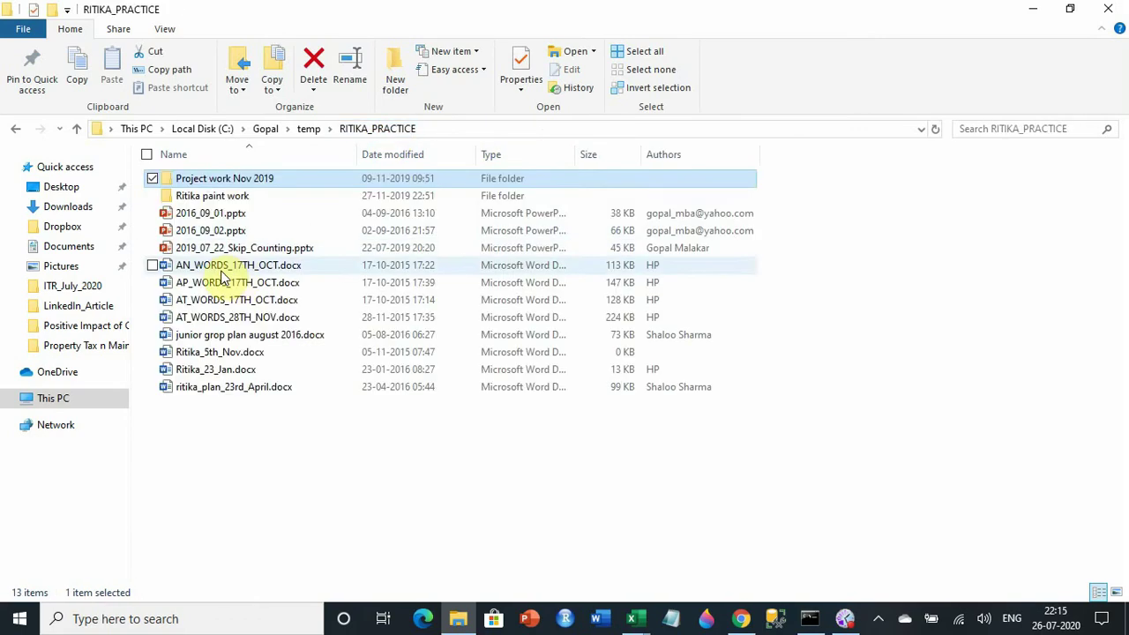
{"action": "double_click", "coordinate": [231, 181]}
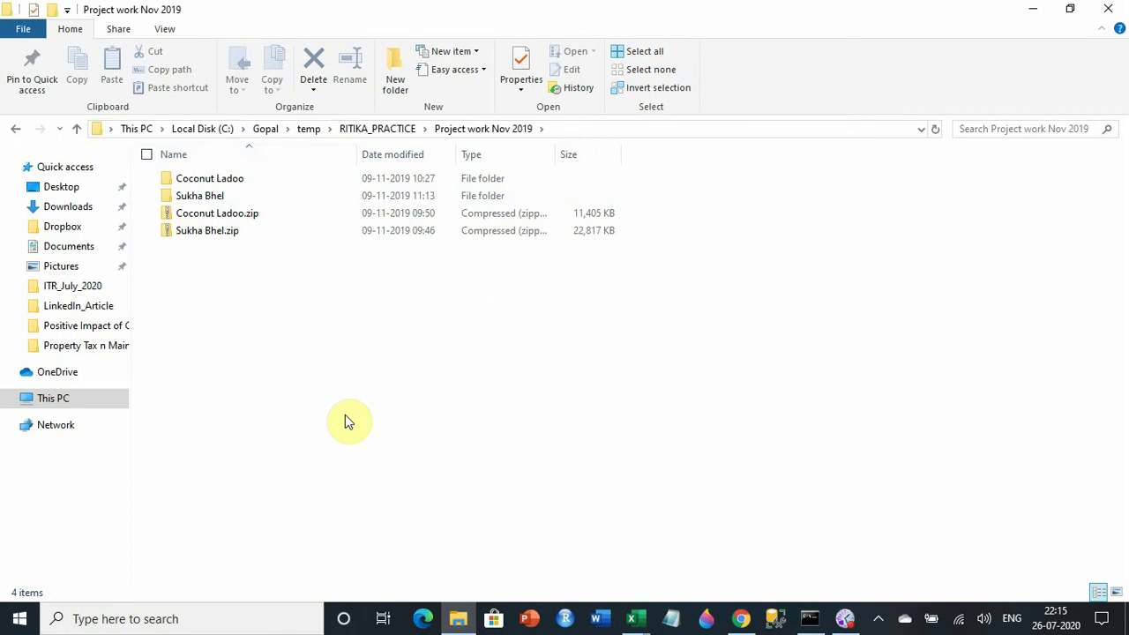
{"action": "left_click", "coordinate": [377, 129]}
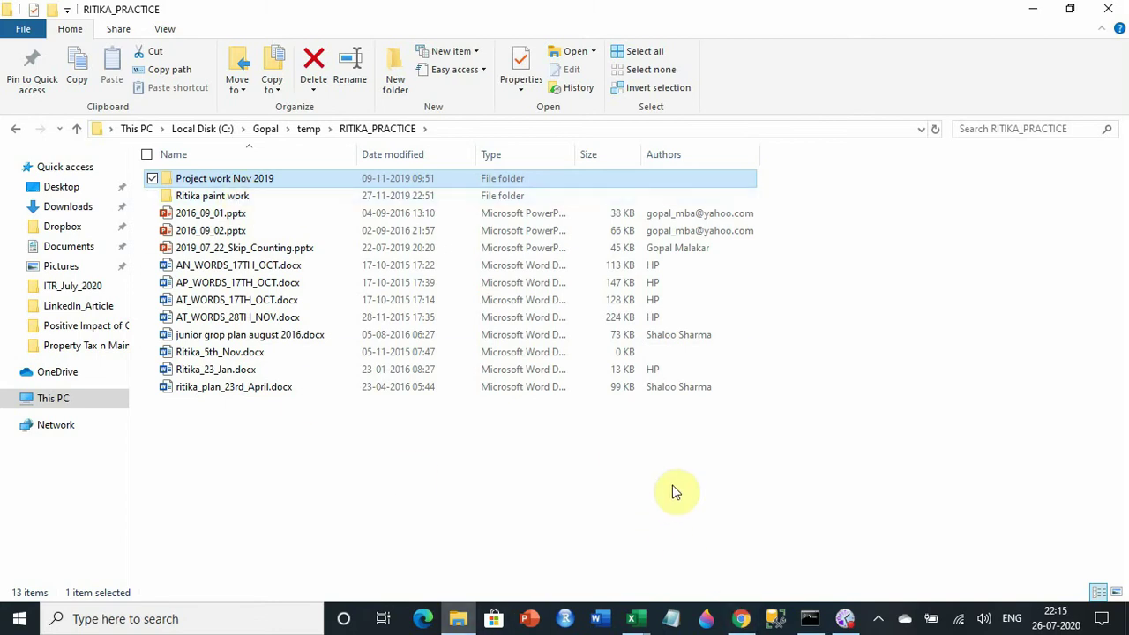
- Delete columns A:J holding the old listing on the File_n_Size sheet
{"action": "left_click", "coordinate": [631, 618]}
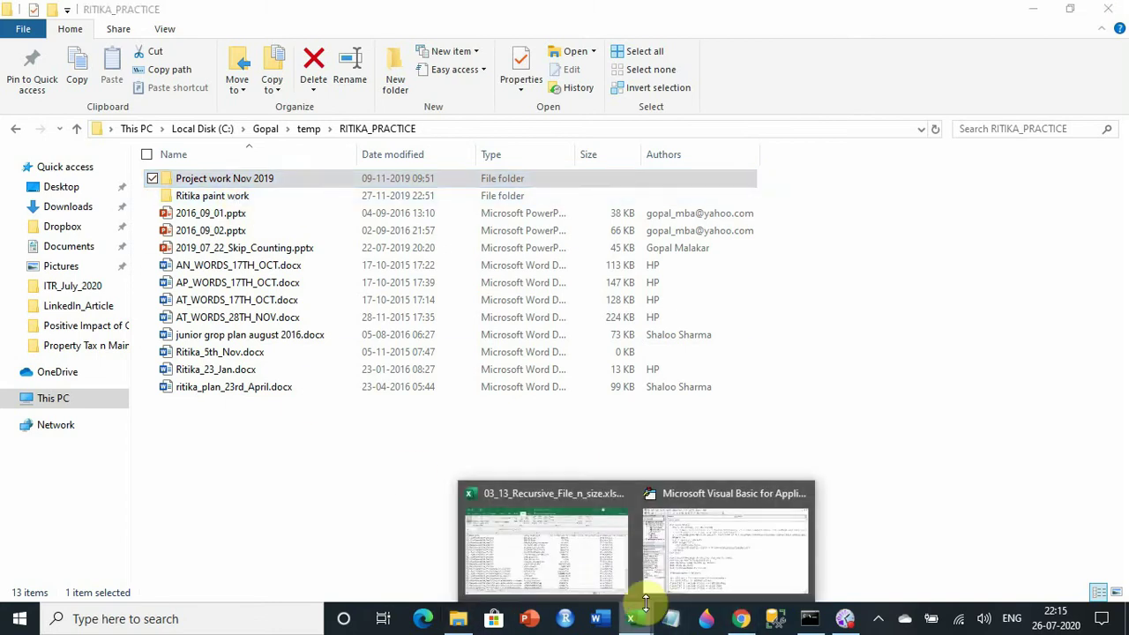
{"action": "left_click", "coordinate": [605, 586]}
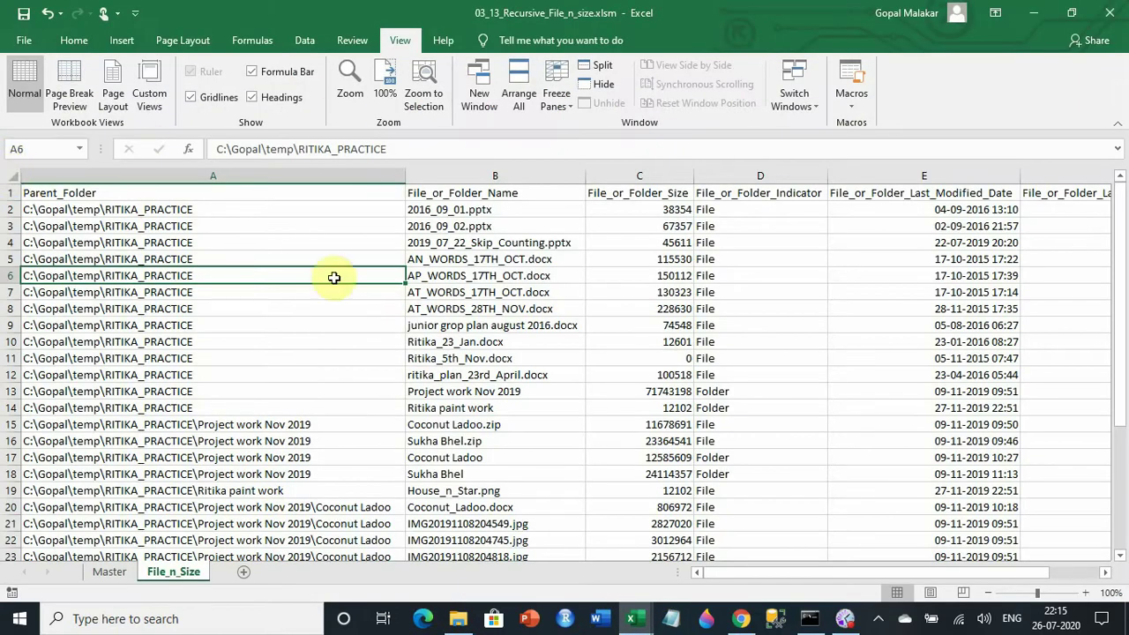
{"action": "left_click", "coordinate": [9, 177]}
{"action": "right_click", "coordinate": [10, 177]}
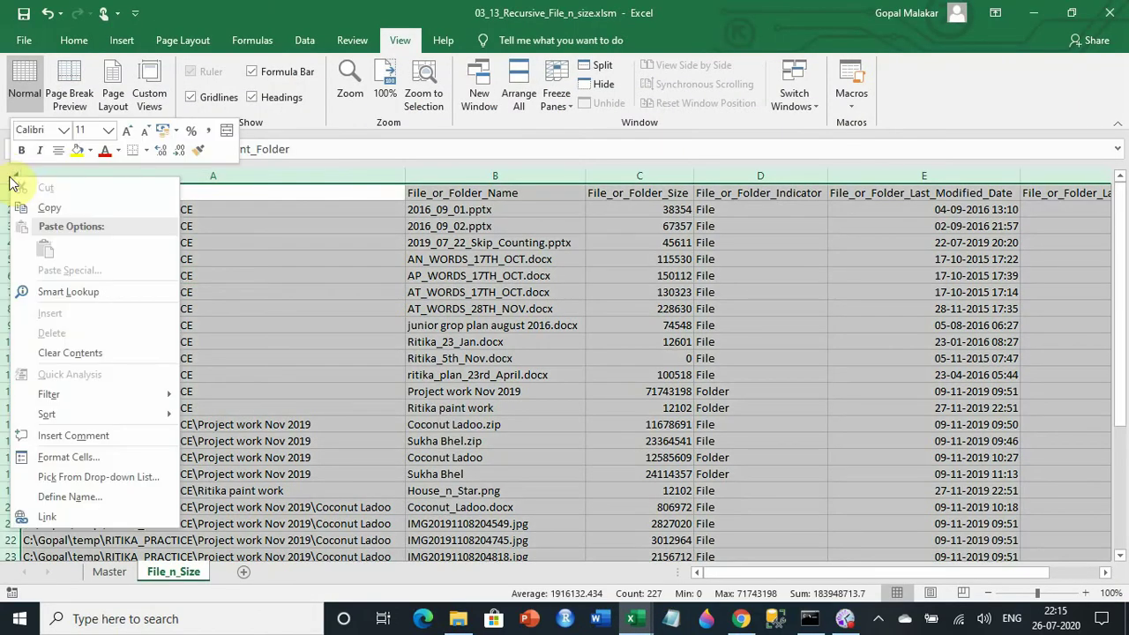
{"action": "key", "text": "Escape"}
{"action": "mouse_move", "coordinate": [115, 176]}
{"action": "left_mouse_down"}
{"action": "mouse_move", "coordinate": [1125, 85]}
{"action": "mouse_move", "coordinate": [979, 177]}
{"action": "left_mouse_up"}
{"action": "right_click", "coordinate": [813, 225]}
{"action": "left_click", "coordinate": [860, 362]}
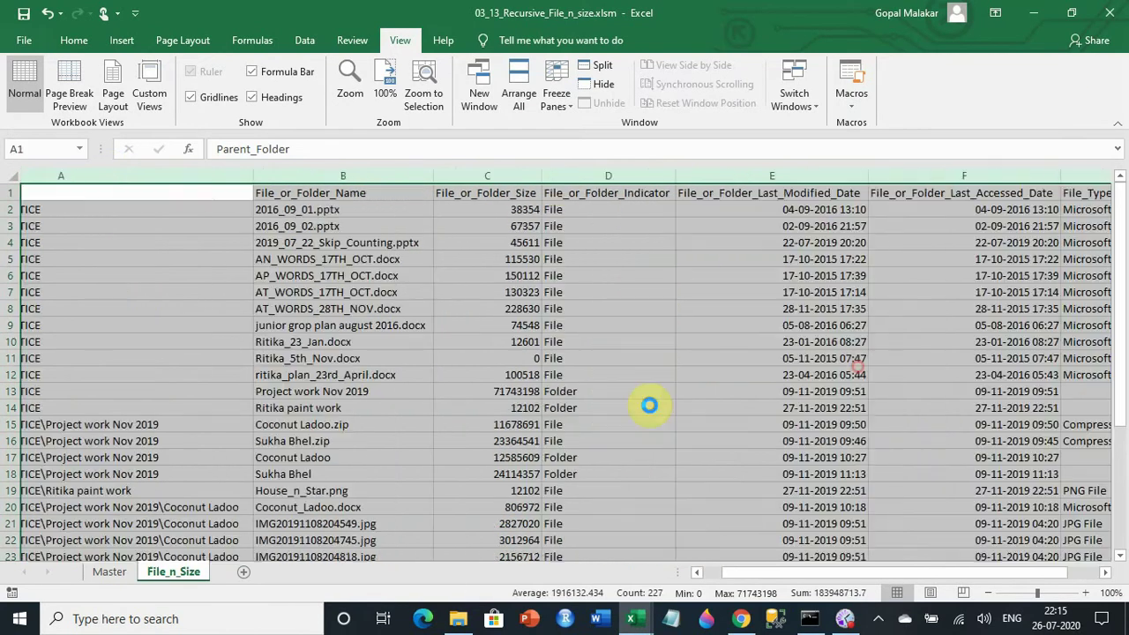
- Give Master sheet cell D1, holding the parent folder path, a yellow fill
{"action": "left_click", "coordinate": [470, 374]}
{"action": "left_click", "coordinate": [115, 572]}
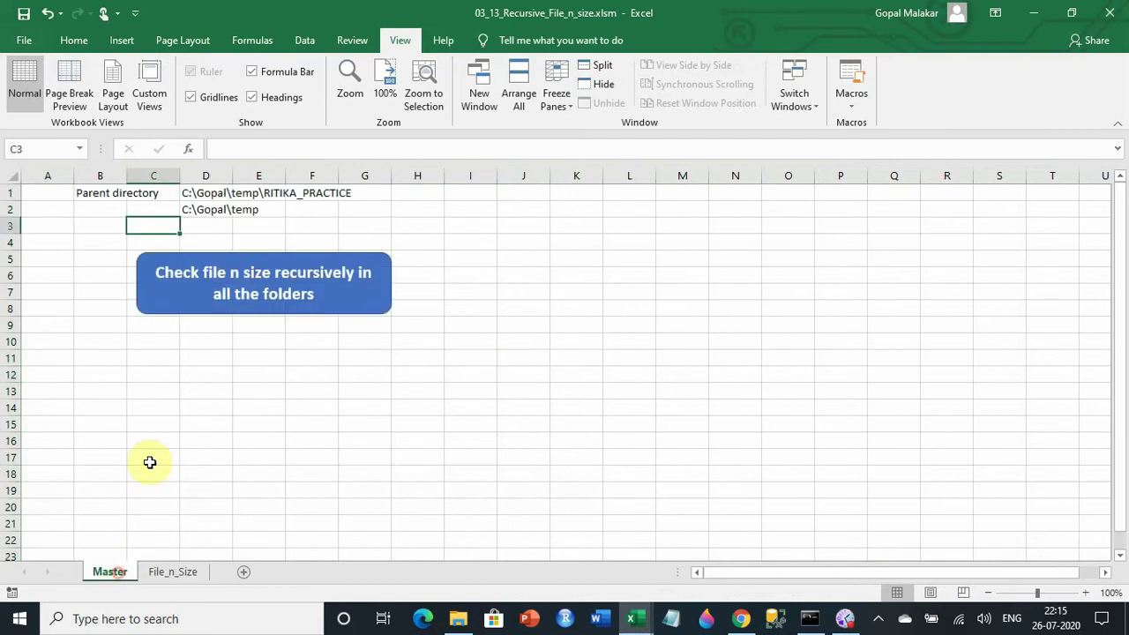
{"action": "left_click", "coordinate": [202, 192]}
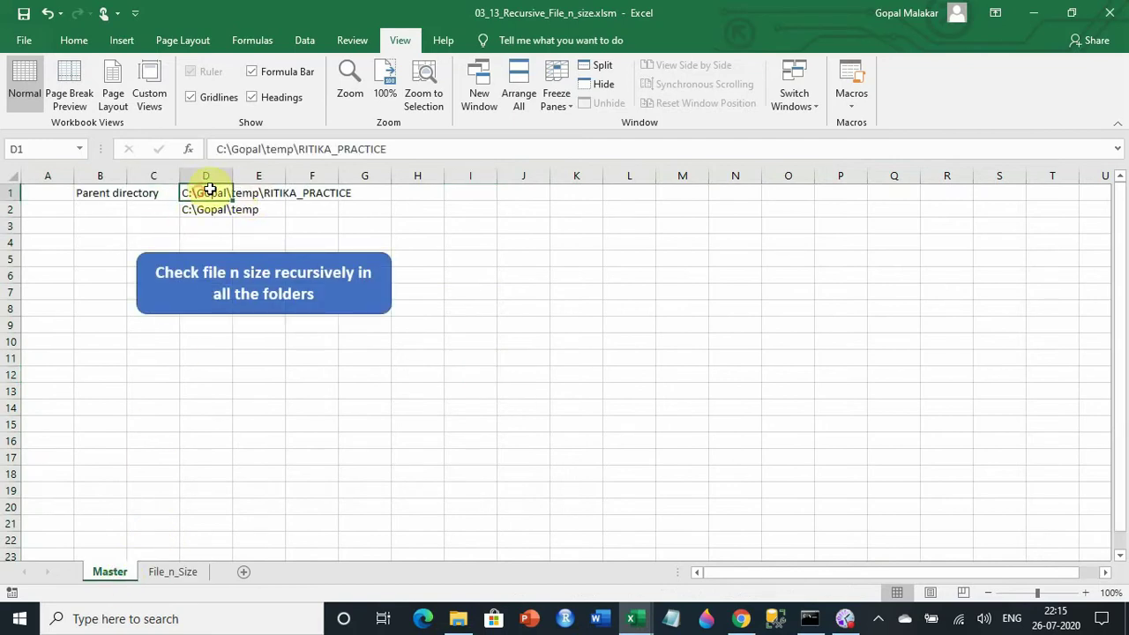
{"action": "left_click", "coordinate": [70, 39]}
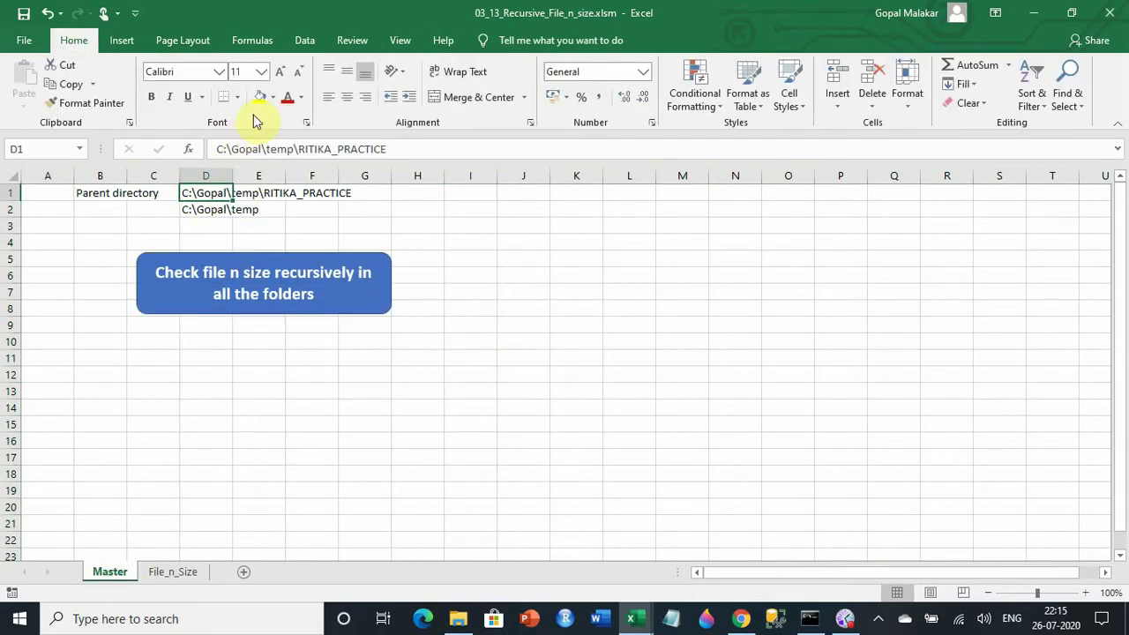
{"action": "left_click", "coordinate": [256, 97]}
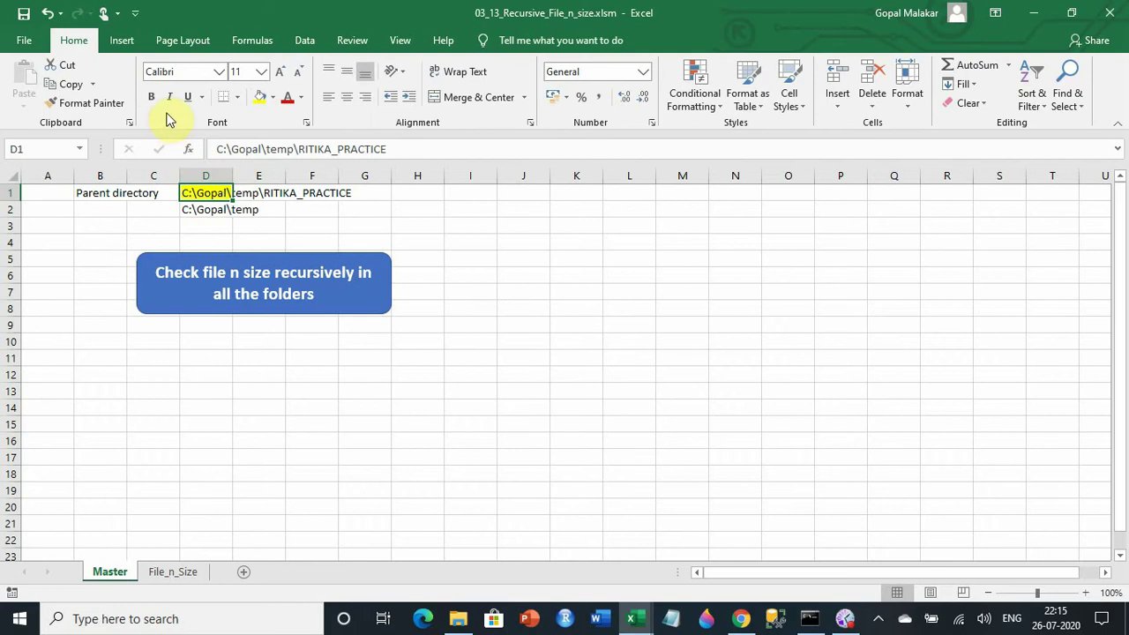
{"action": "left_click_drag", "start_coordinate": [205, 194], "coordinate": [436, 187]}
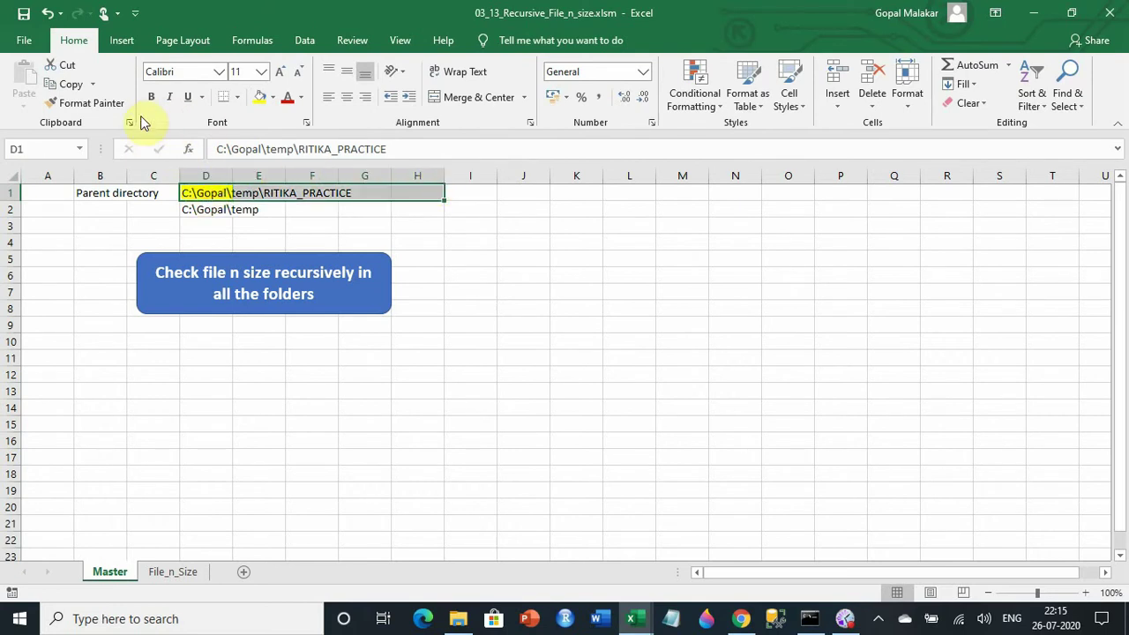
{"action": "left_click", "coordinate": [168, 362]}
{"action": "left_click", "coordinate": [205, 194]}
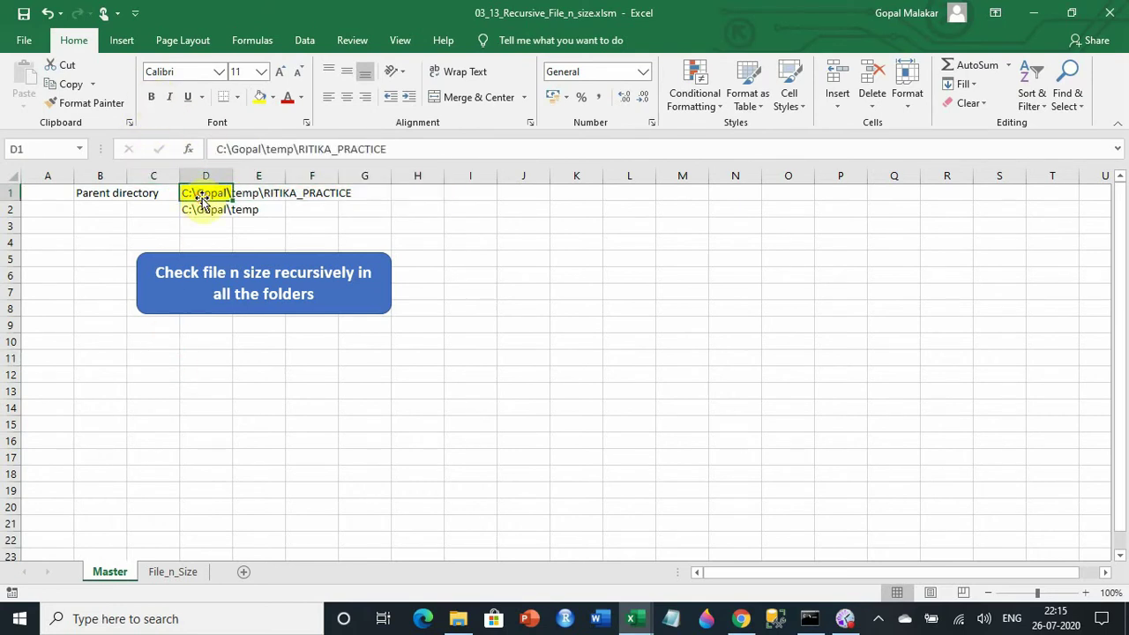
{"action": "left_click", "coordinate": [265, 306]}
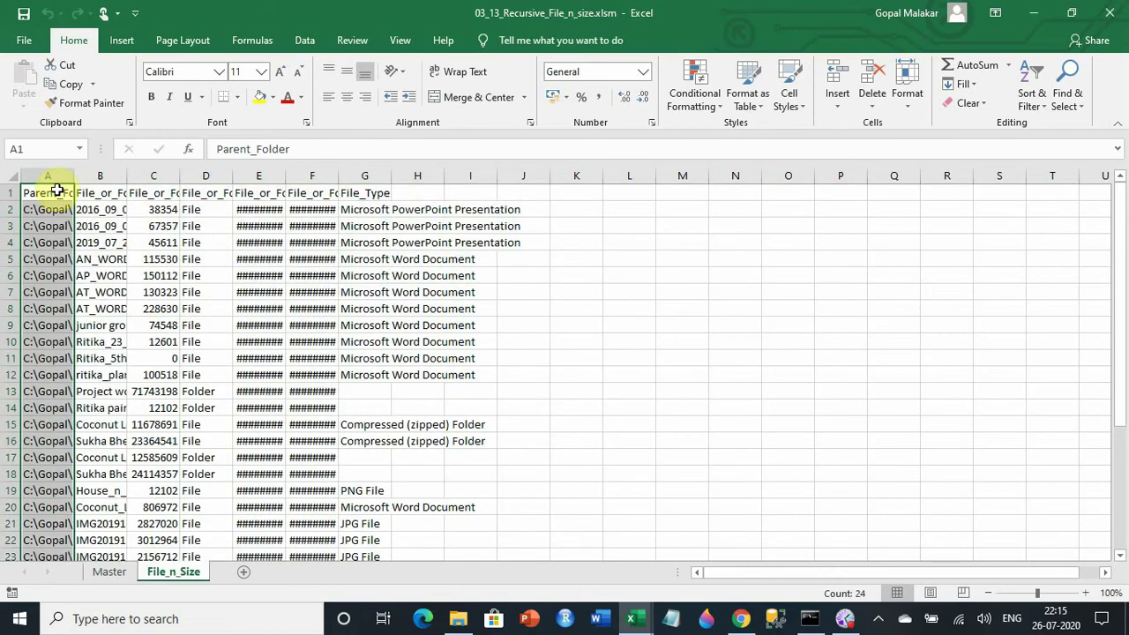
{"action": "left_click", "coordinate": [7, 177]}
{"action": "double_click", "coordinate": [74, 177]}
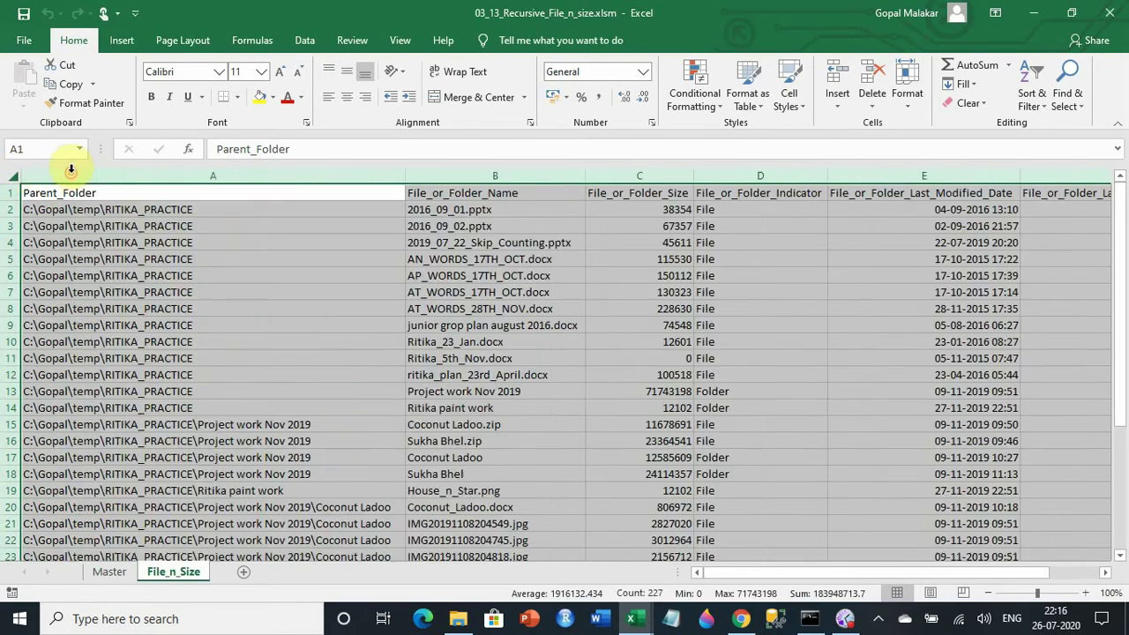
{"action": "left_click", "coordinate": [182, 341]}
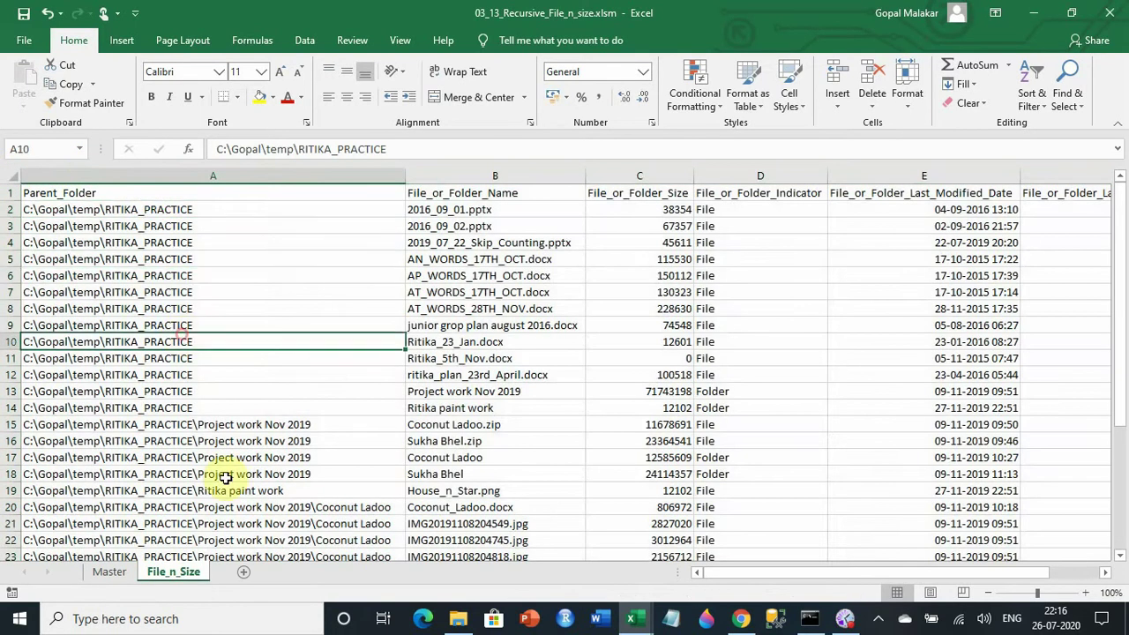
{"action": "scroll", "coordinate": [232, 512], "scroll_direction": "down", "scroll_amount": 1}
{"action": "left_click_drag", "start_coordinate": [212, 374], "coordinate": [220, 425]}
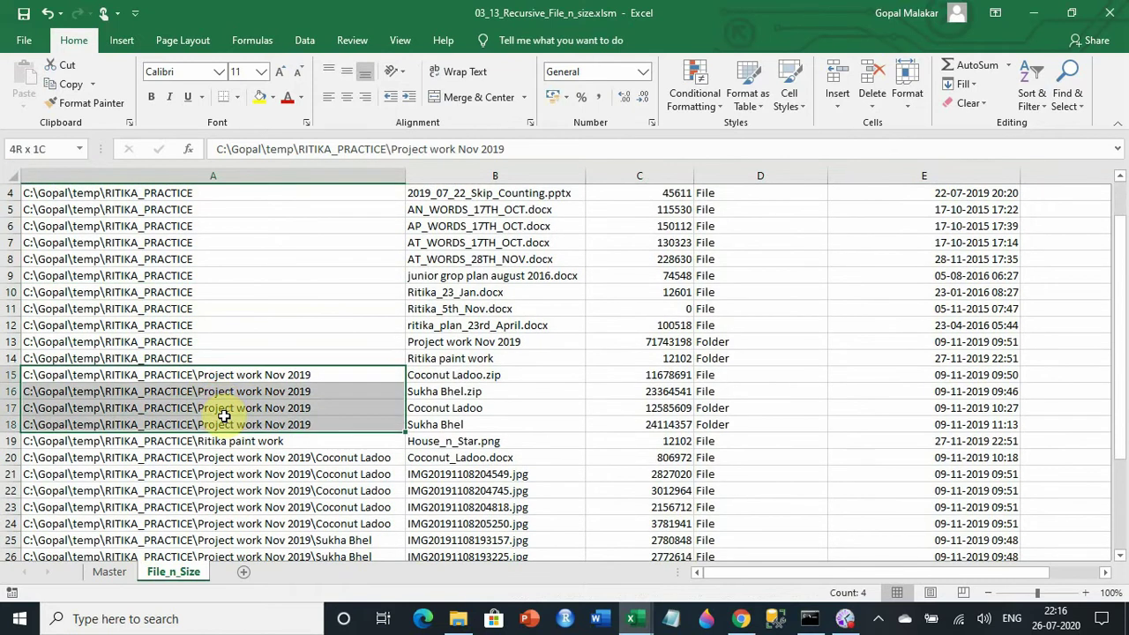
{"action": "left_click", "coordinate": [226, 441]}
{"action": "scroll", "coordinate": [222, 414], "scroll_direction": "down", "scroll_amount": 2}
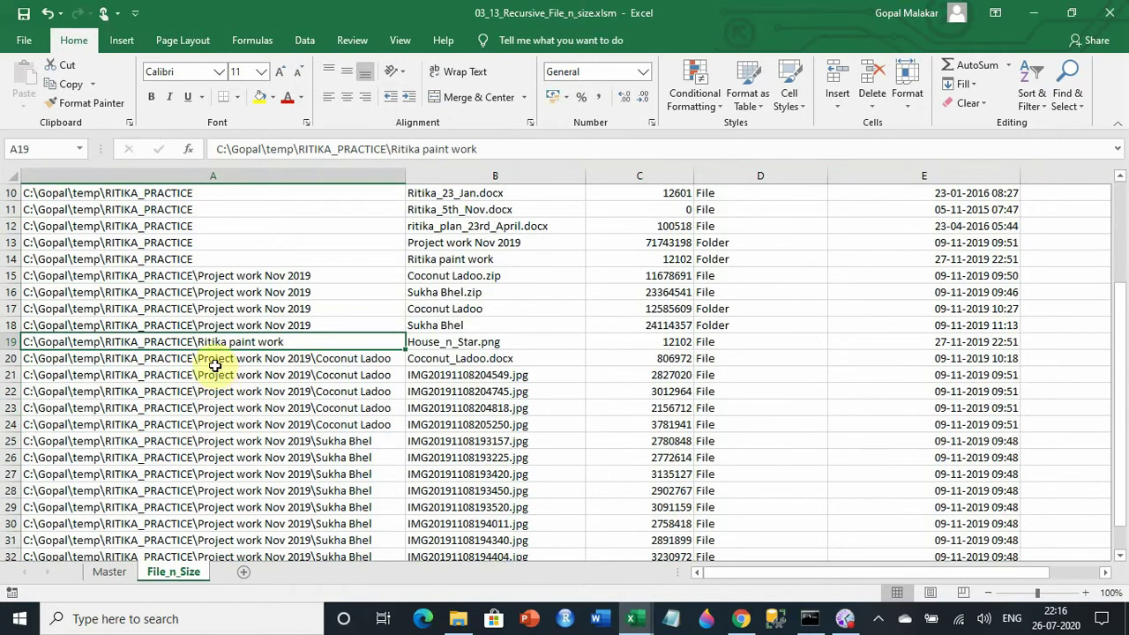
{"action": "left_click_drag", "start_coordinate": [215, 364], "coordinate": [222, 408]}
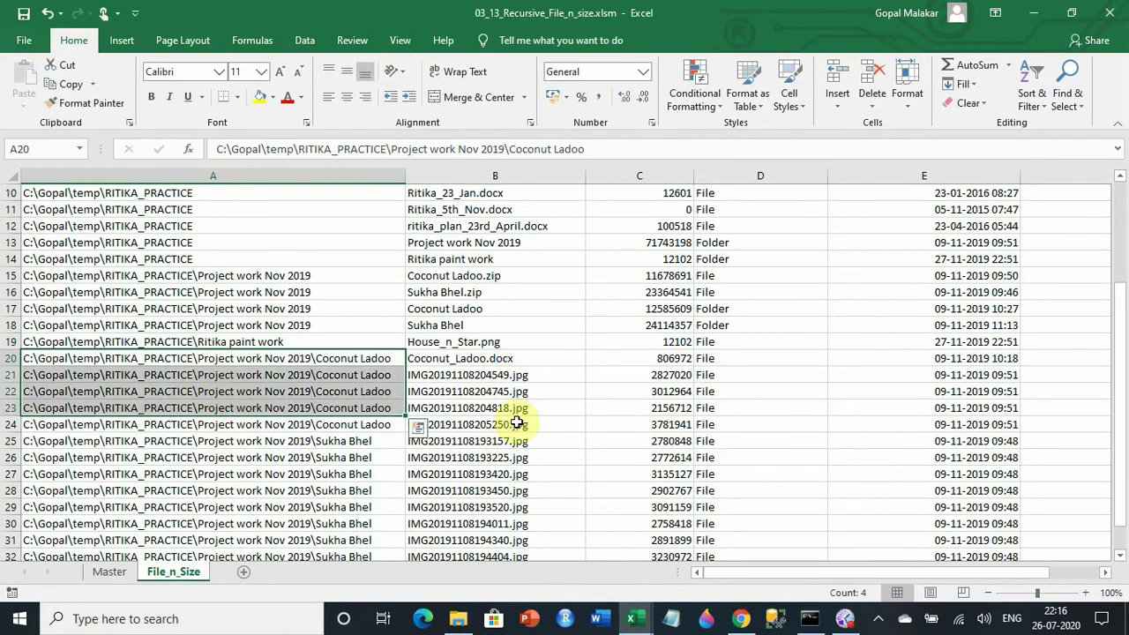
{"action": "scroll", "coordinate": [516, 435], "scroll_direction": "up", "scroll_amount": 3}
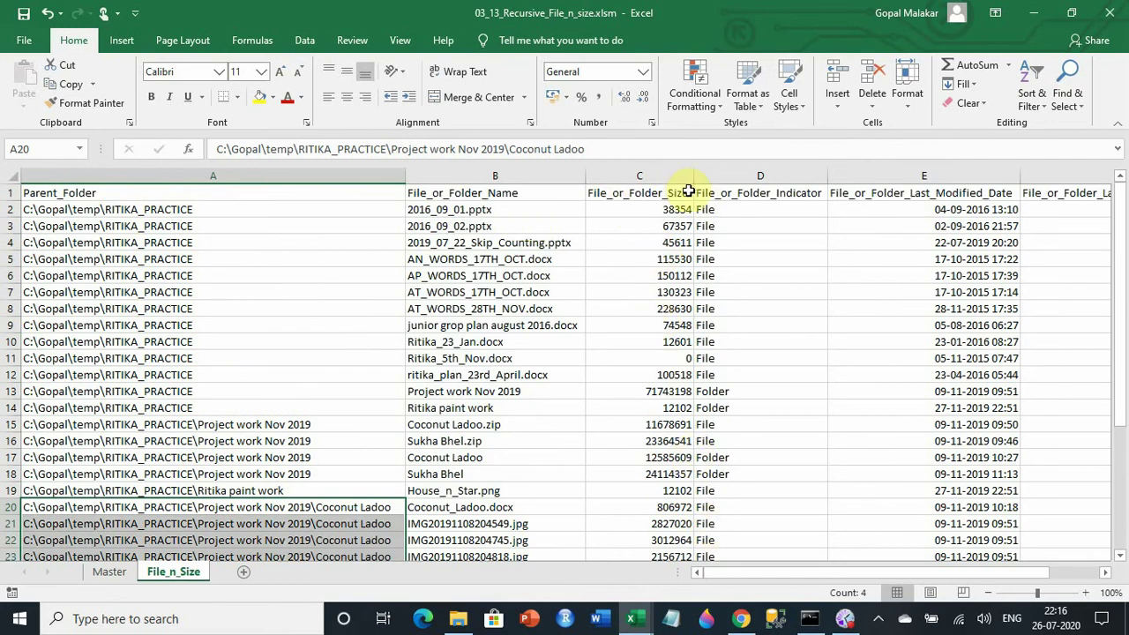
{"action": "left_click", "coordinate": [236, 195]}
{"action": "left_click", "coordinate": [323, 42]}
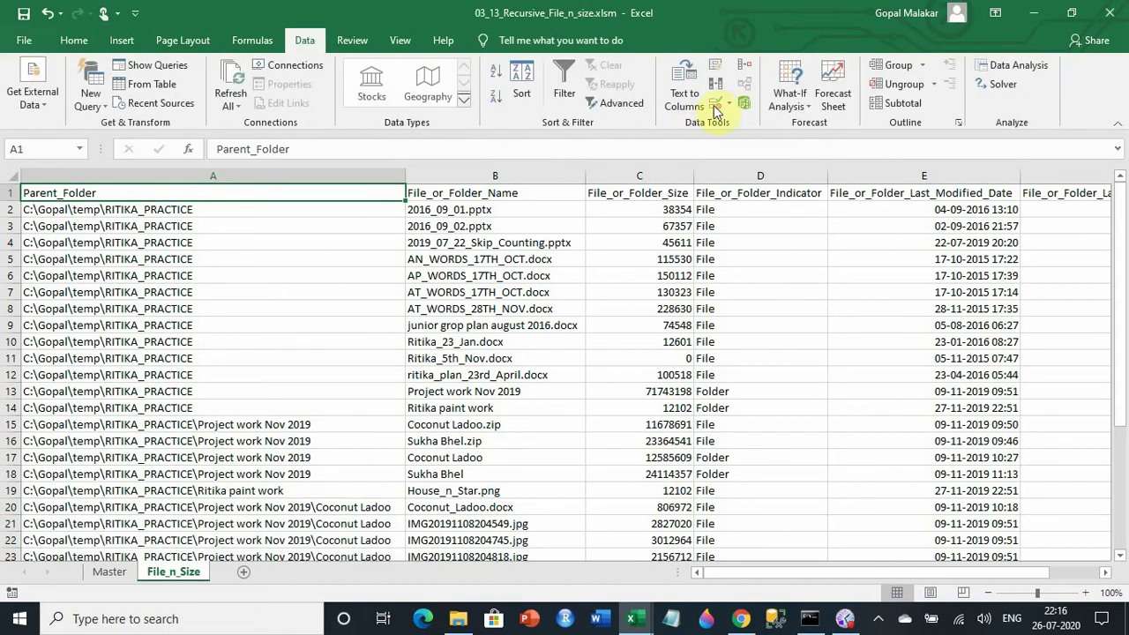
{"action": "left_click", "coordinate": [569, 95]}
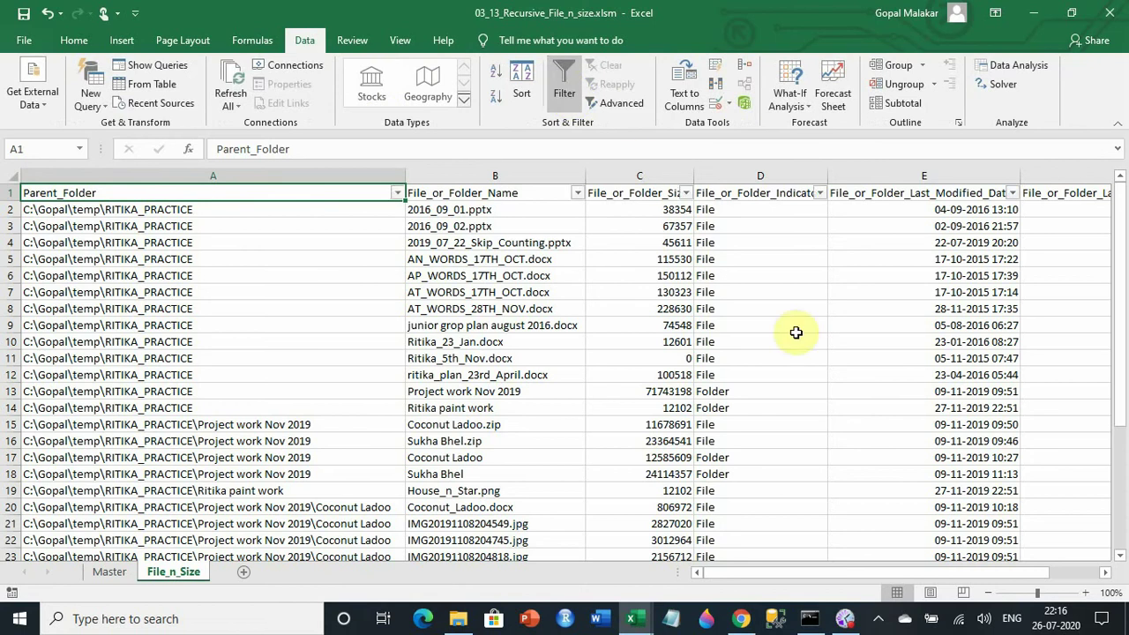
{"action": "left_click", "coordinate": [819, 194]}
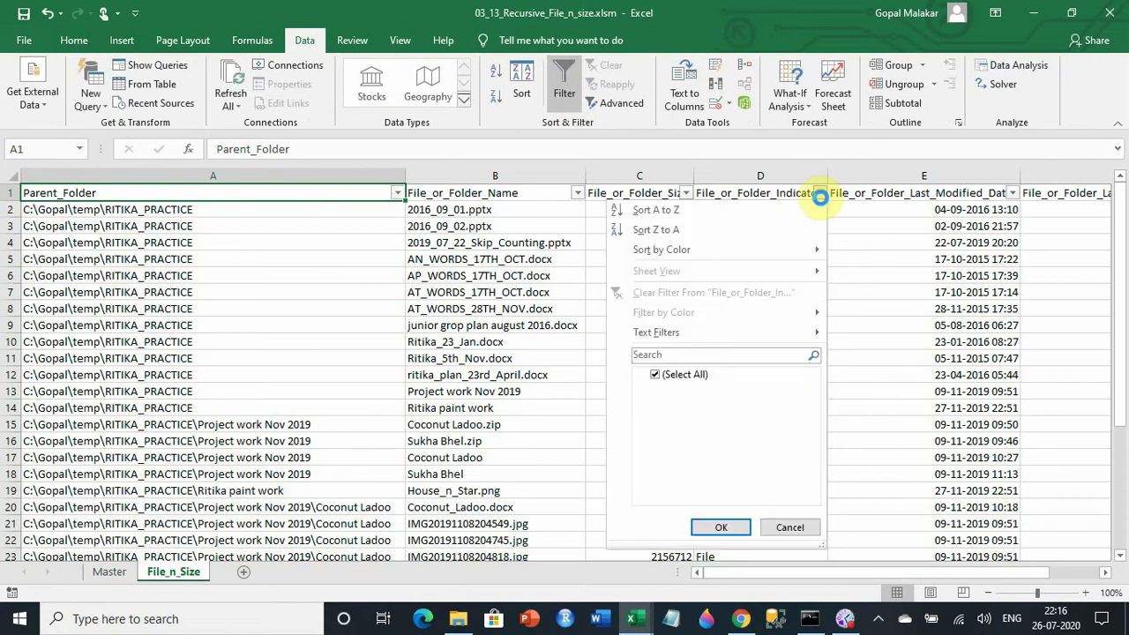
{"action": "left_click", "coordinate": [656, 389]}
{"action": "left_click", "coordinate": [719, 526]}
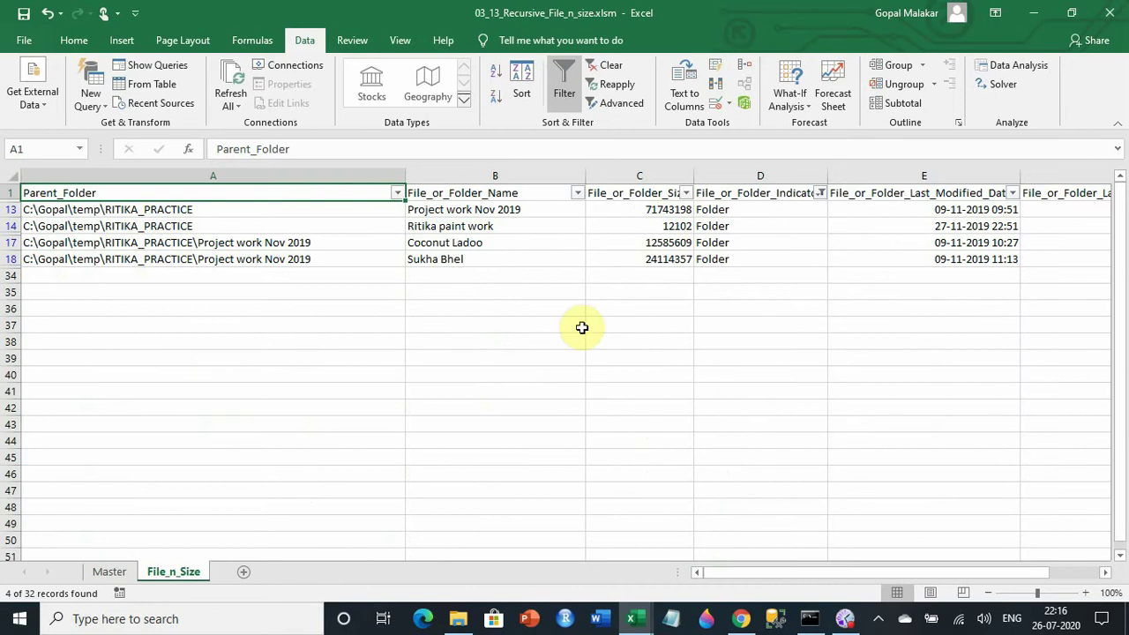
{"action": "left_click", "coordinate": [819, 194]}
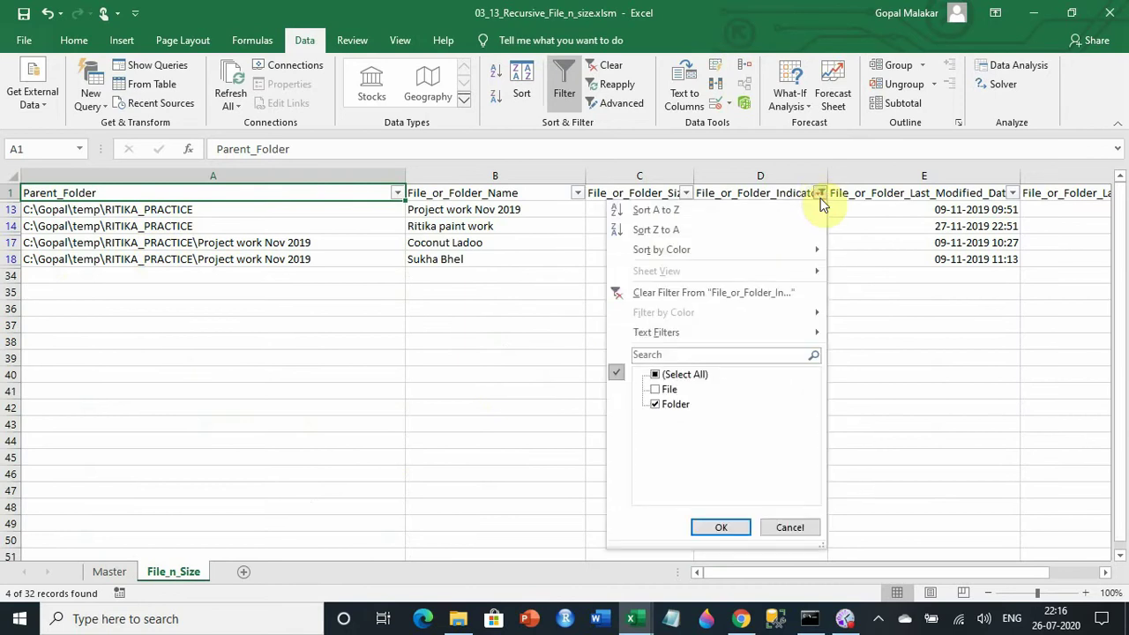
{"action": "left_click", "coordinate": [655, 390]}
{"action": "left_click", "coordinate": [720, 526]}
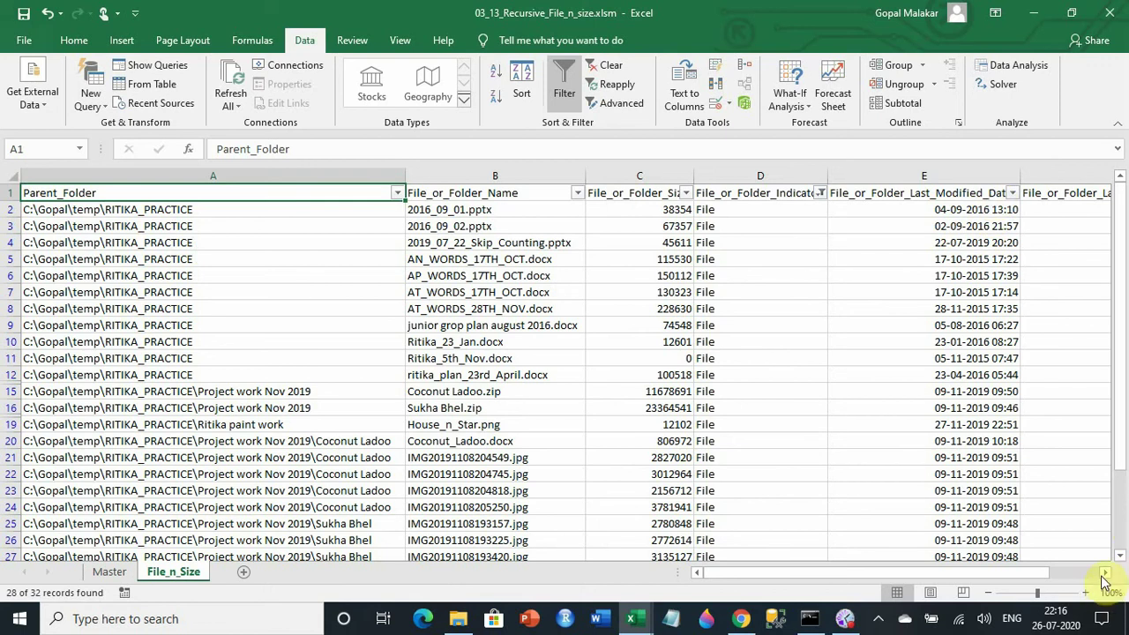
{"action": "left_click", "coordinate": [1106, 572]}
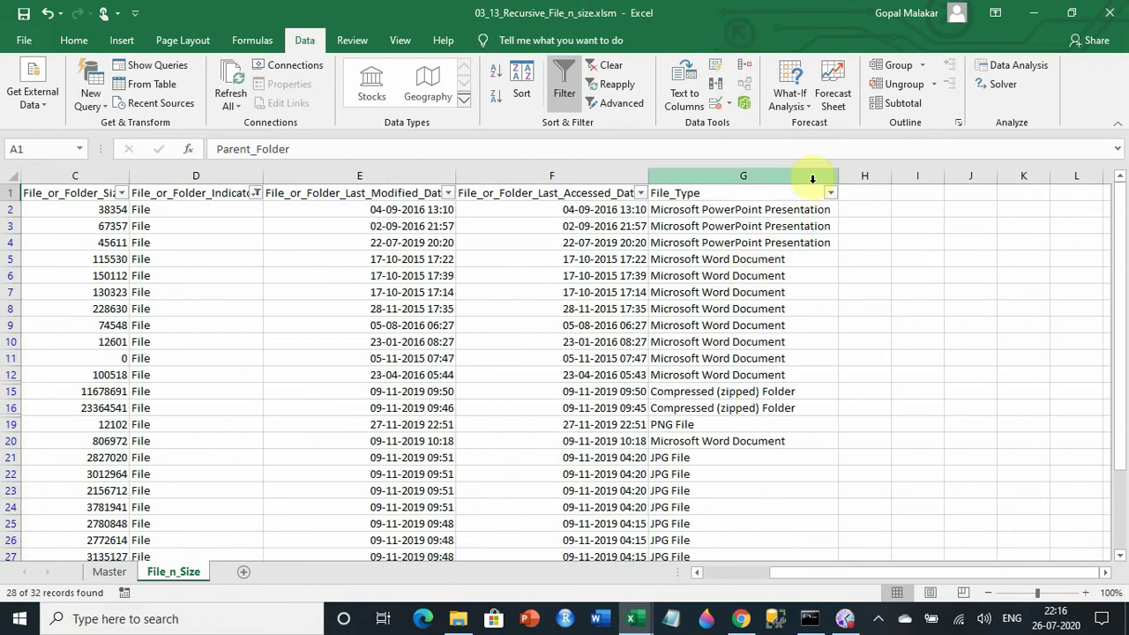
{"action": "scroll", "coordinate": [760, 489], "scroll_direction": "down", "scroll_amount": 3}
{"action": "scroll", "coordinate": [760, 488], "scroll_direction": "up", "scroll_amount": 3}
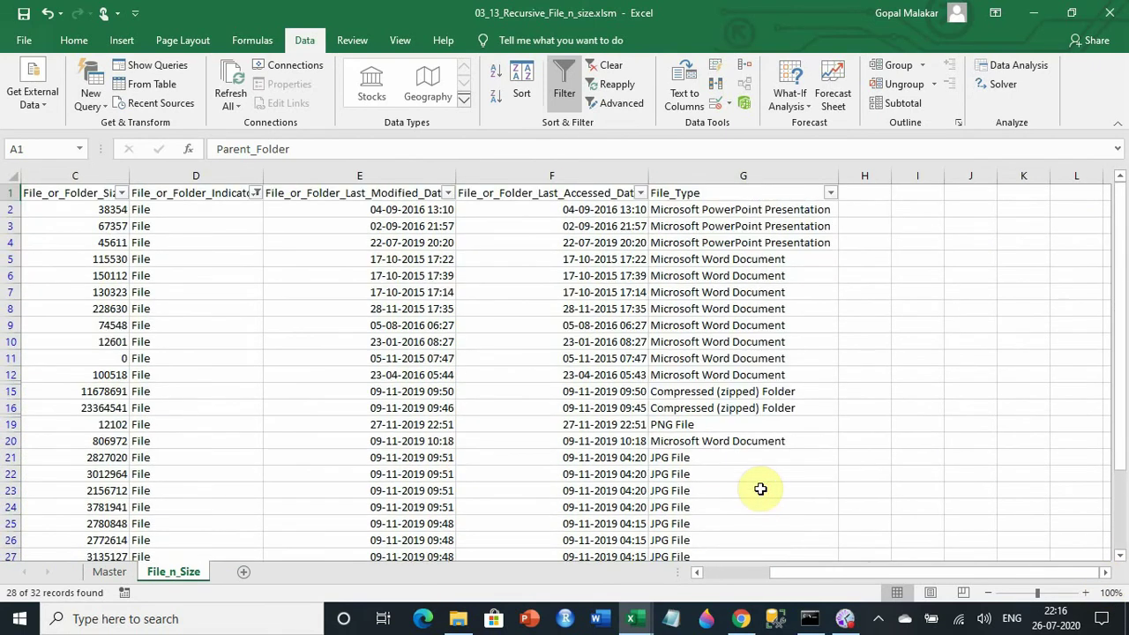
{"action": "left_click_drag", "start_coordinate": [912, 573], "coordinate": [841, 574]}
{"action": "left_click", "coordinate": [569, 86]}
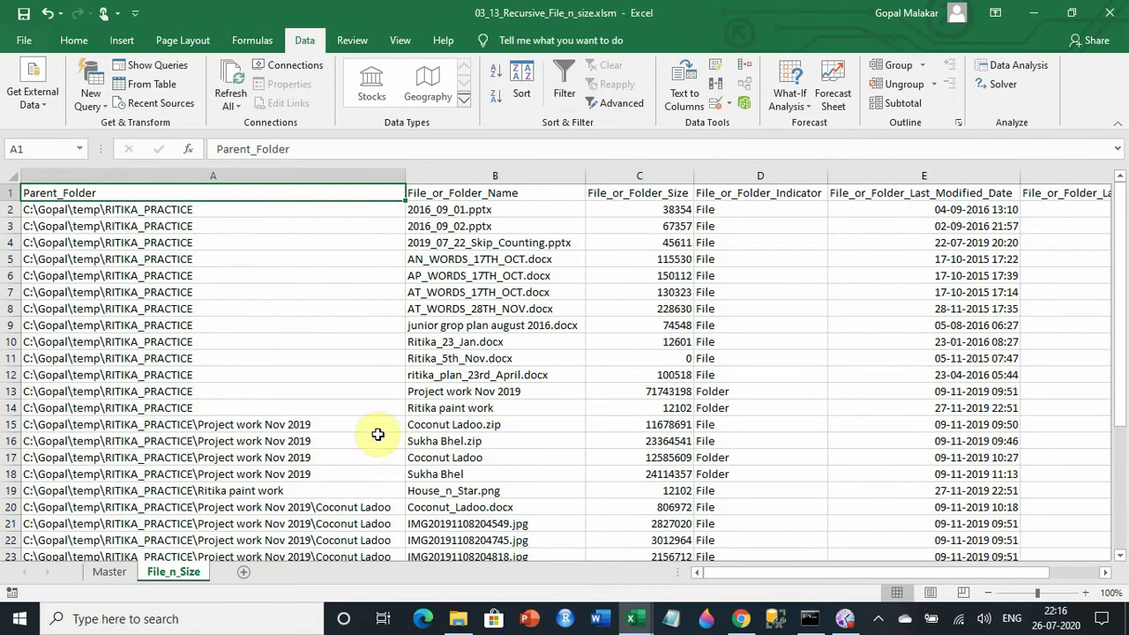
- Shorten the D1 path to C:\Gopal\temp, run the listing macro and scroll the results
{"action": "left_click", "coordinate": [111, 572]}
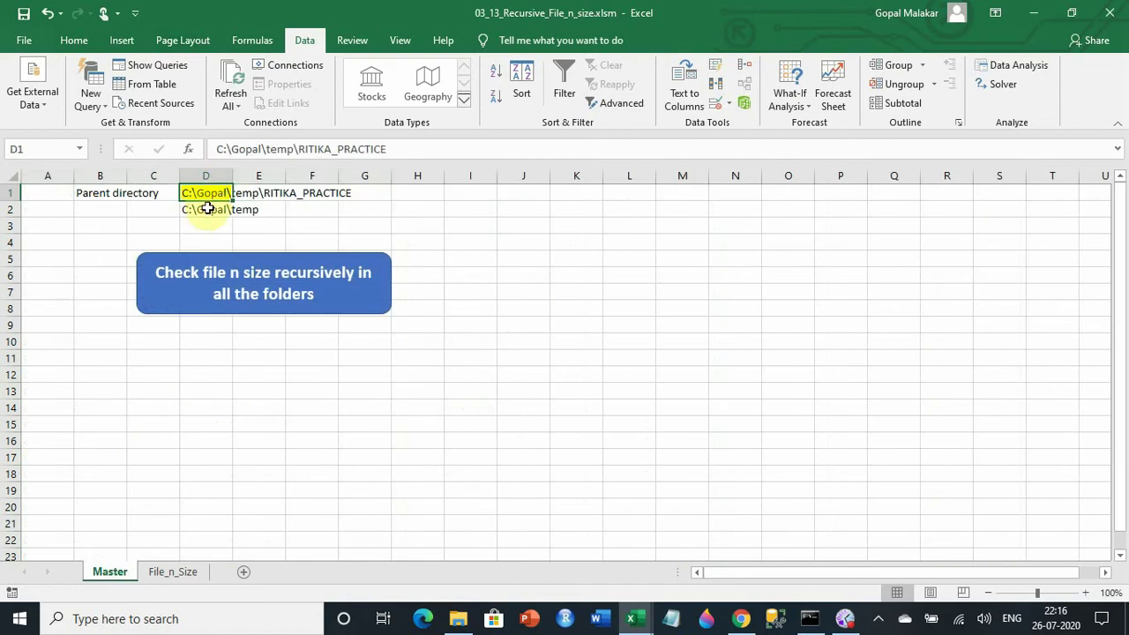
{"action": "left_click", "coordinate": [206, 208]}
{"action": "left_click", "coordinate": [202, 195]}
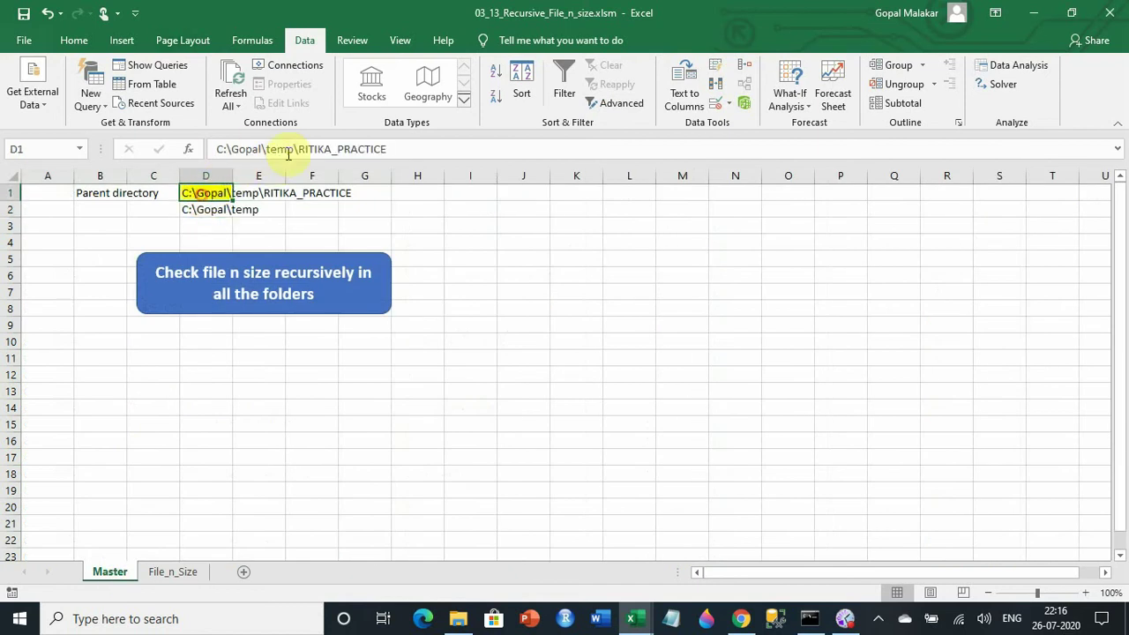
{"action": "left_click_drag", "start_coordinate": [297, 149], "coordinate": [467, 155]}
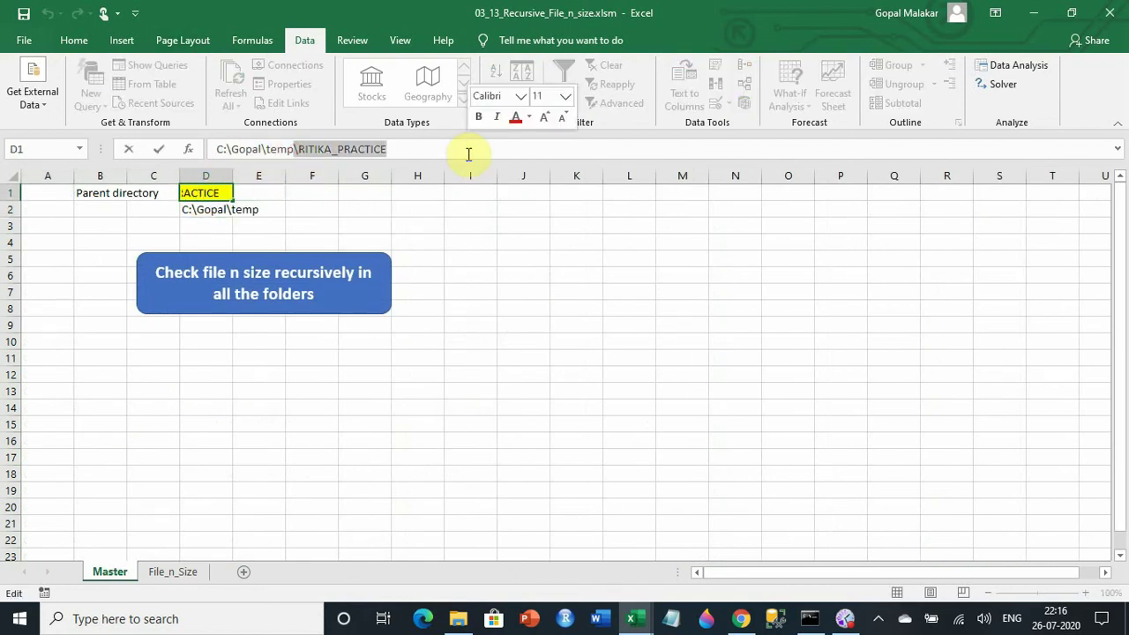
{"action": "key", "text": "BackSpace"}
{"action": "left_click", "coordinate": [401, 194]}
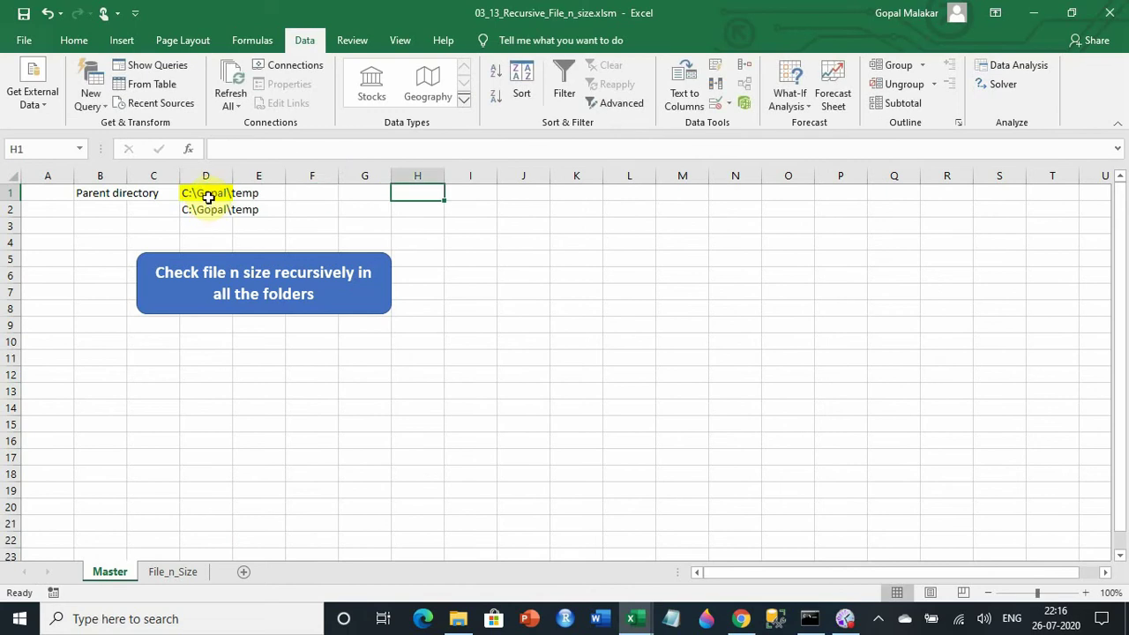
{"action": "left_click", "coordinate": [232, 296]}
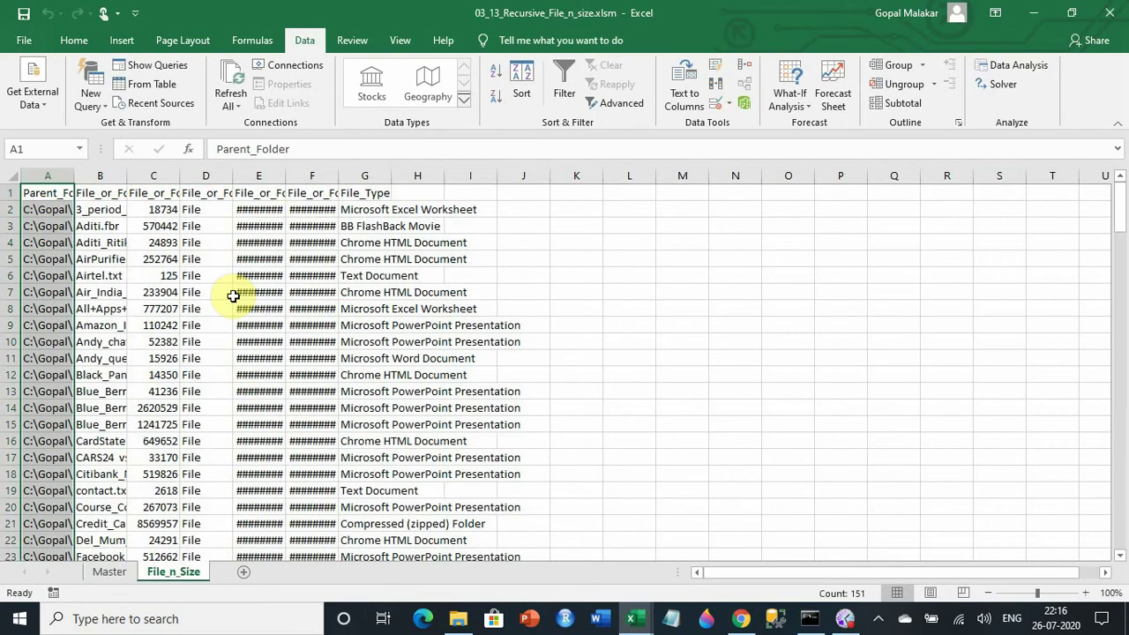
{"action": "scroll", "coordinate": [232, 297], "scroll_direction": "down", "scroll_amount": 3}
{"action": "scroll", "coordinate": [232, 297], "scroll_direction": "down", "scroll_amount": 7}
{"action": "scroll", "coordinate": [232, 296], "scroll_direction": "down", "scroll_amount": 7}
{"action": "scroll", "coordinate": [232, 296], "scroll_direction": "down", "scroll_amount": 9}
{"action": "scroll", "coordinate": [232, 297], "scroll_direction": "down", "scroll_amount": 9}
{"action": "scroll", "coordinate": [238, 325], "scroll_direction": "down", "scroll_amount": 7}
{"action": "scroll", "coordinate": [239, 324], "scroll_direction": "down", "scroll_amount": 2}
- Restore the D1 path to C:\Gopal\temp\RITIKA_PRACTICE
{"action": "left_click", "coordinate": [110, 572]}
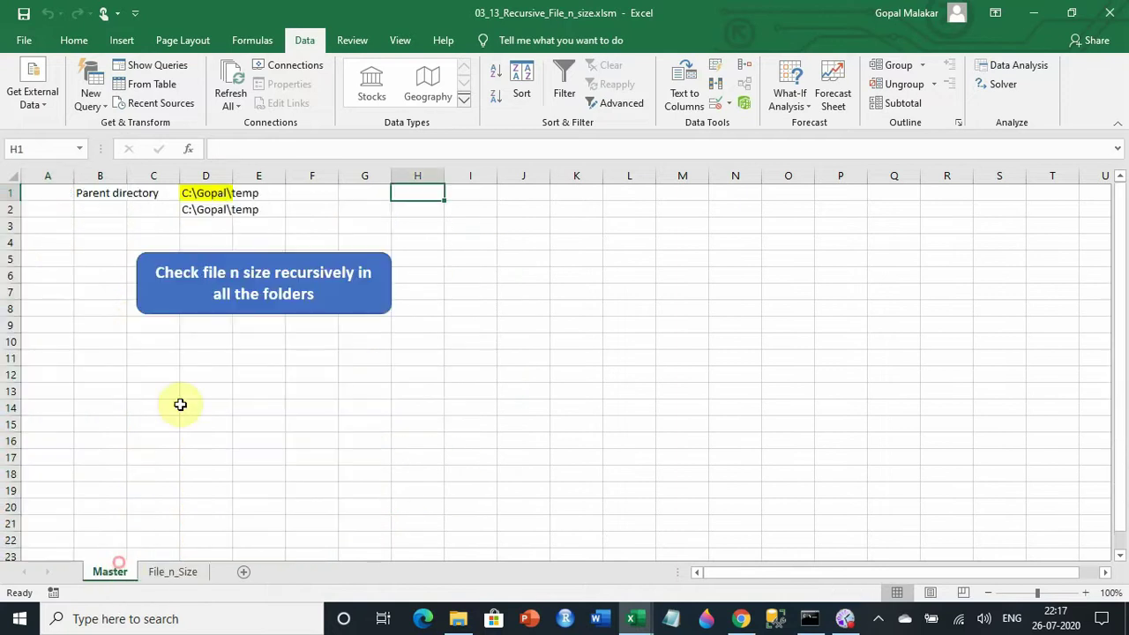
{"action": "left_click", "coordinate": [208, 195]}
{"action": "left_click", "coordinate": [298, 148]}
{"action": "type", "text": "\\RITIKA_PRACTICE"}
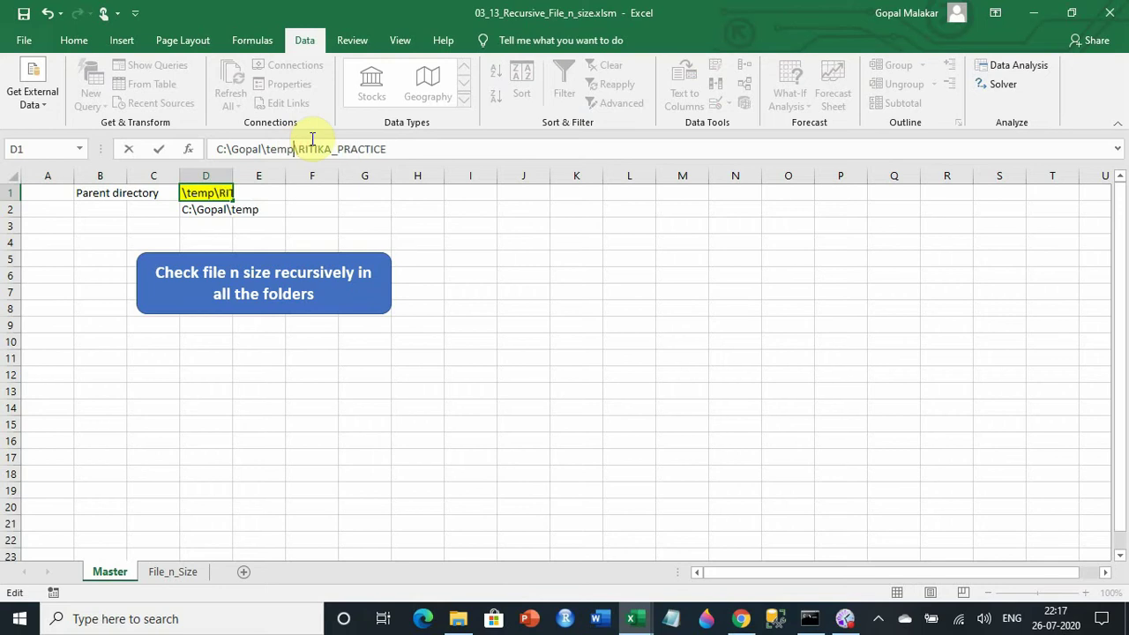
{"action": "scroll", "coordinate": [242, 227], "scroll_direction": "down", "scroll_amount": 1}
{"action": "scroll", "coordinate": [232, 332], "scroll_direction": "up", "scroll_amount": 1}
{"action": "left_click", "coordinate": [227, 380]}
- Rerun the listing macro for RITIKA_PRACTICE and save the workbook
{"action": "left_click", "coordinate": [234, 300]}
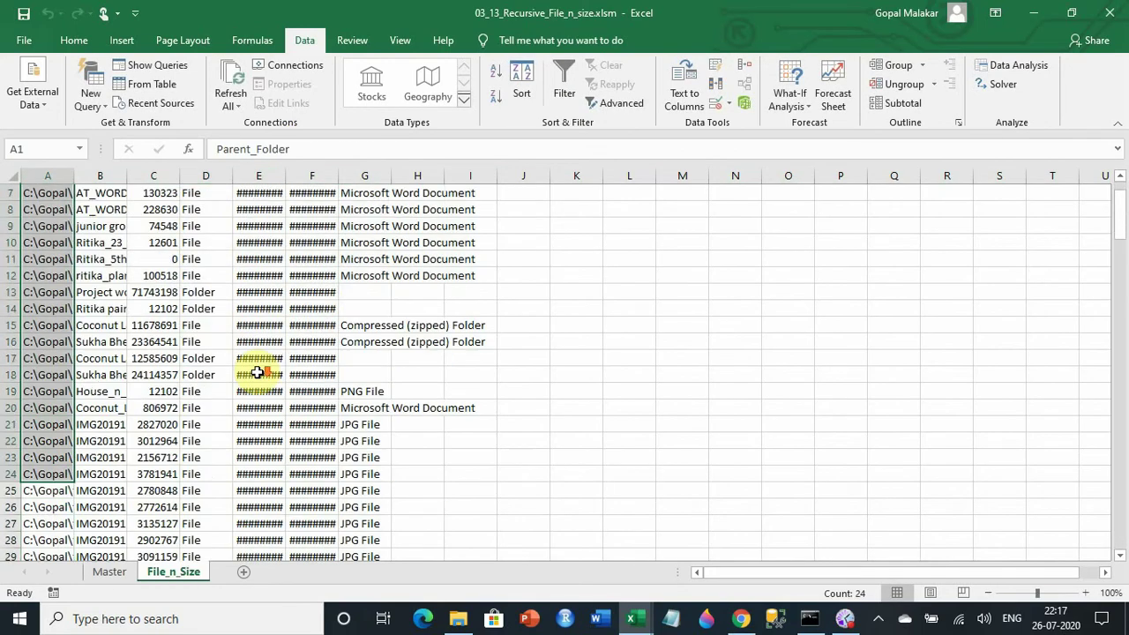
{"action": "scroll", "coordinate": [257, 373], "scroll_direction": "down", "scroll_amount": 3}
{"action": "scroll", "coordinate": [257, 373], "scroll_direction": "up", "scroll_amount": 5}
{"action": "scroll", "coordinate": [257, 373], "scroll_direction": "up", "scroll_amount": 2}
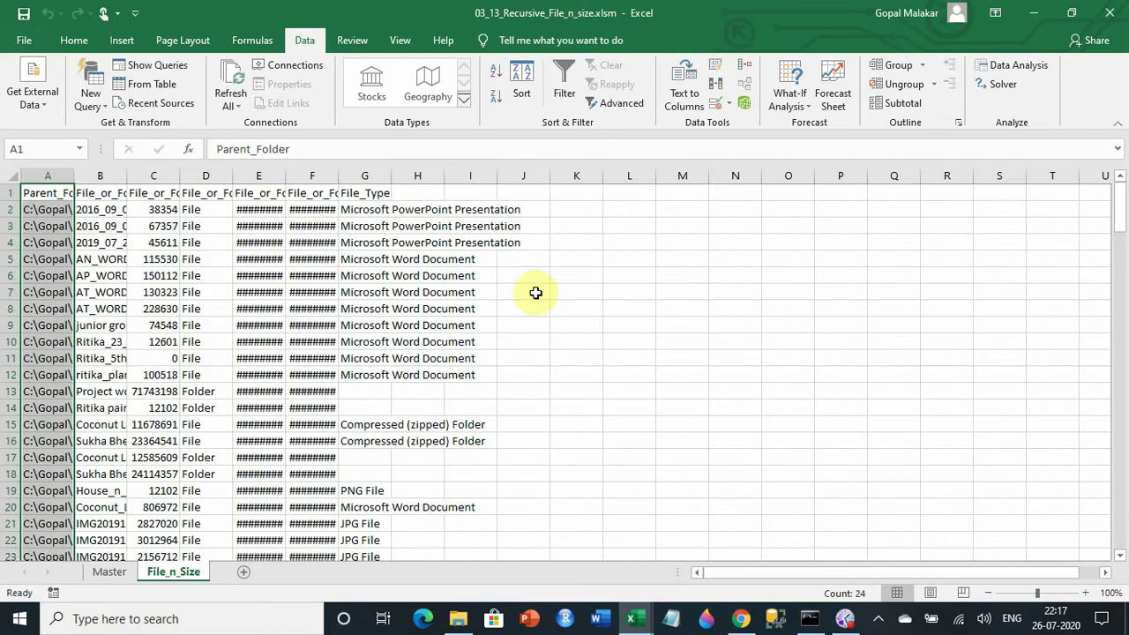
{"action": "left_click", "coordinate": [559, 280]}
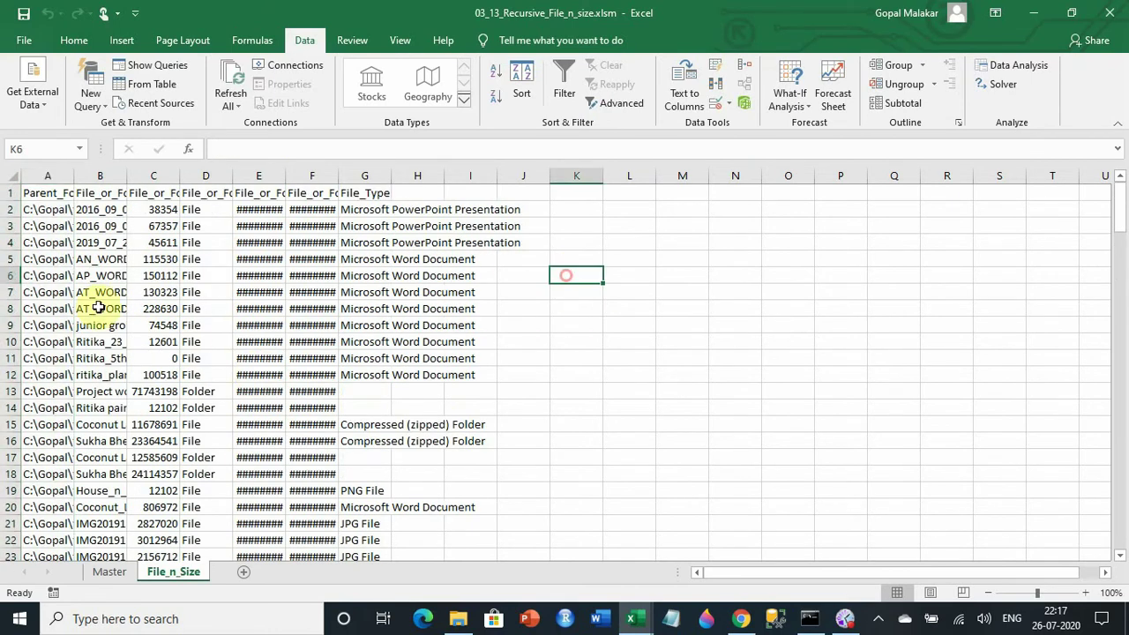
{"action": "left_click", "coordinate": [23, 18]}
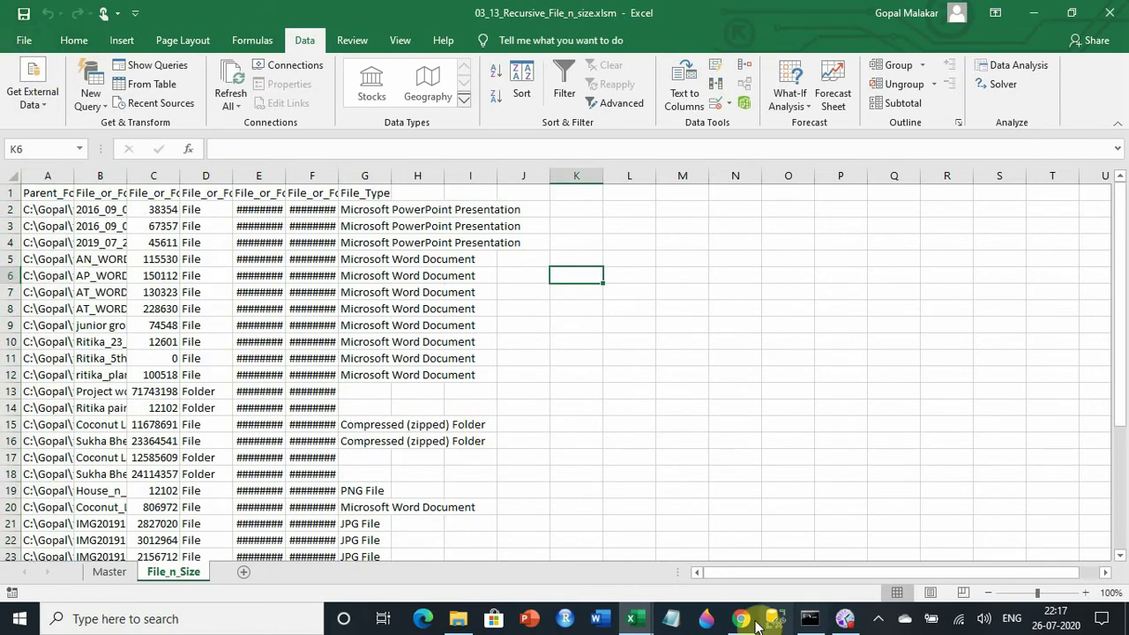
{"action": "left_click", "coordinate": [693, 572]}
{"action": "scroll", "coordinate": [365, 342], "scroll_direction": "up", "scroll_amount": 8}
{"action": "scroll", "coordinate": [366, 344], "scroll_direction": "up", "scroll_amount": 10}
{"action": "scroll", "coordinate": [366, 343], "scroll_direction": "up", "scroll_amount": 1}
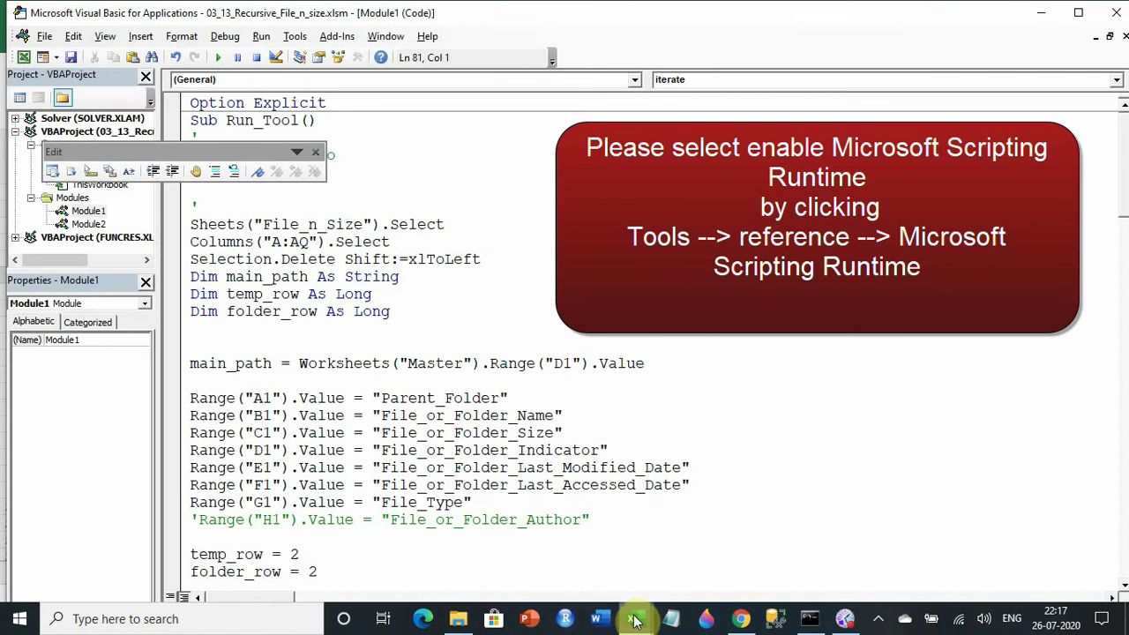
{"action": "mouse_move", "coordinate": [634, 619]}
{"action": "left_click", "coordinate": [605, 589]}
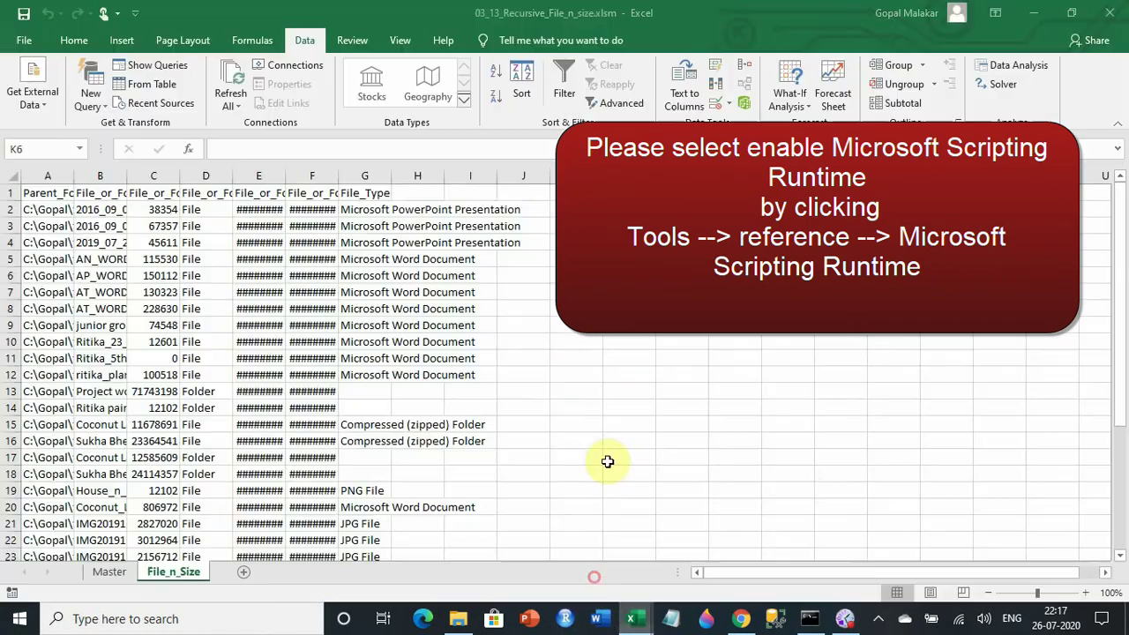
{"action": "left_click", "coordinate": [121, 574]}
{"action": "left_click", "coordinate": [195, 197]}
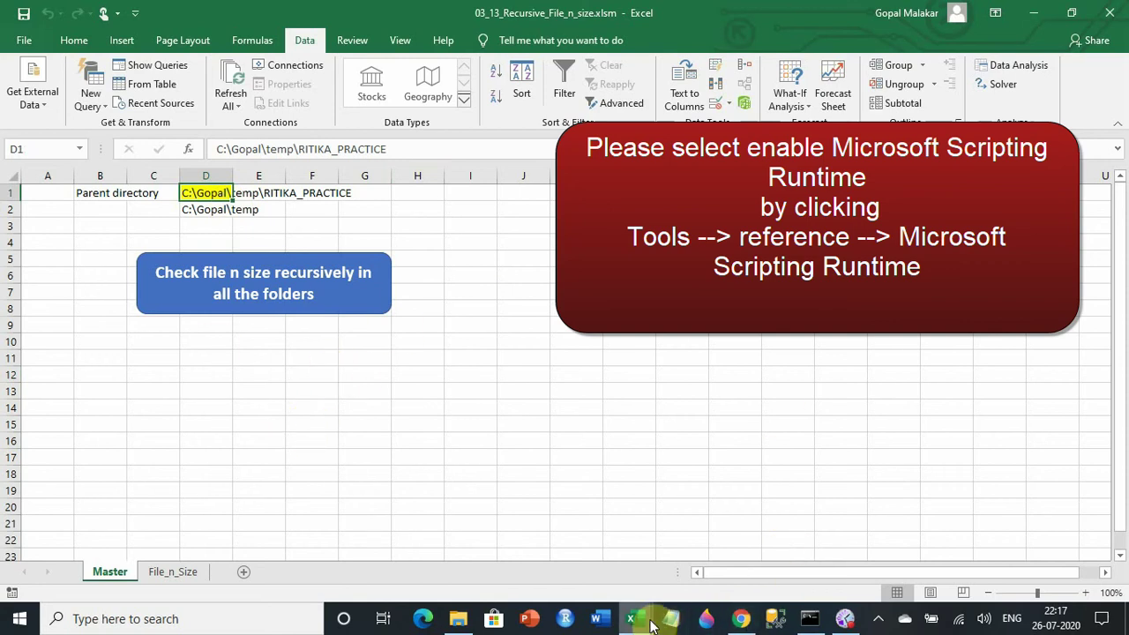
{"action": "left_click", "coordinate": [696, 563]}
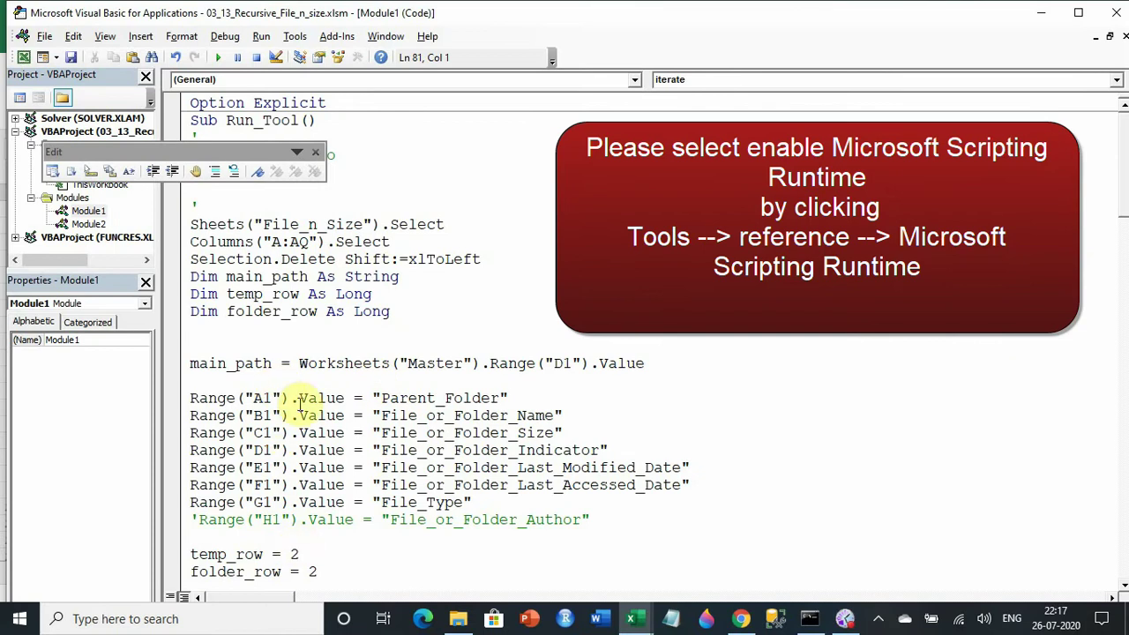
{"action": "scroll", "coordinate": [300, 402], "scroll_direction": "down", "scroll_amount": 1}
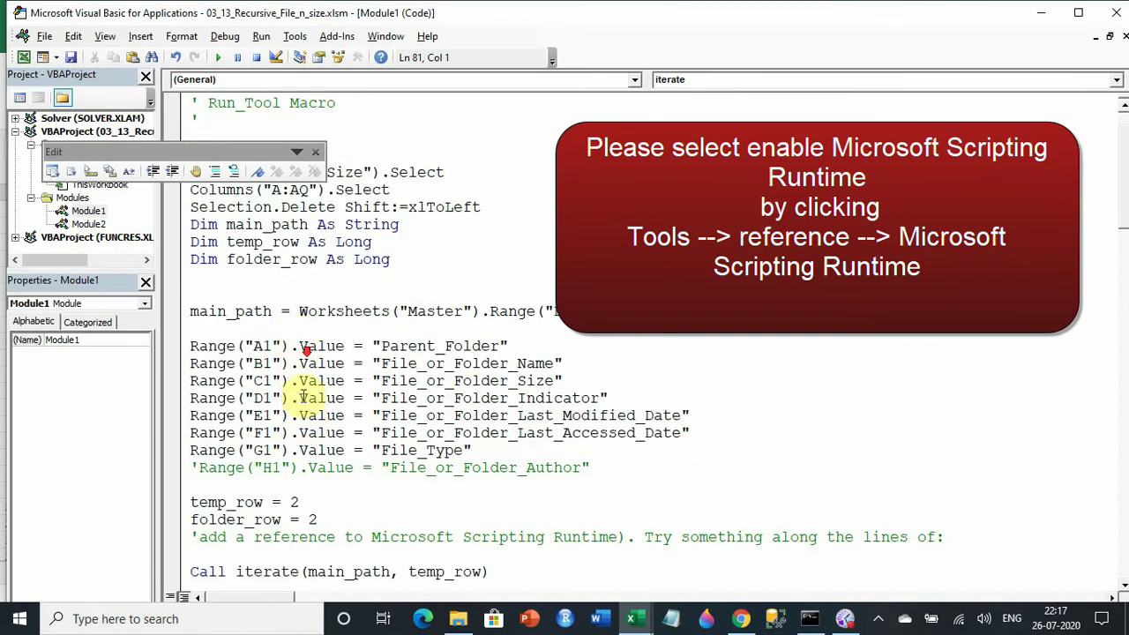
{"action": "scroll", "coordinate": [300, 371], "scroll_direction": "down", "scroll_amount": 1}
{"action": "scroll", "coordinate": [304, 432], "scroll_direction": "down", "scroll_amount": 1}
{"action": "scroll", "coordinate": [311, 397], "scroll_direction": "down", "scroll_amount": 1}
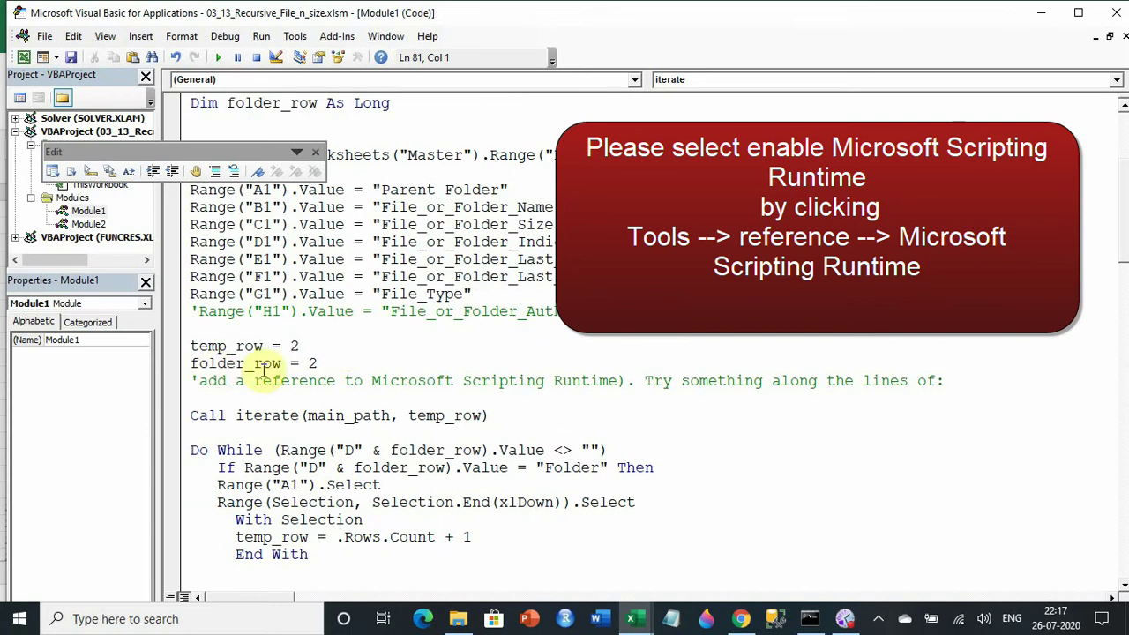
{"action": "scroll", "coordinate": [375, 375], "scroll_direction": "down", "scroll_amount": 1}
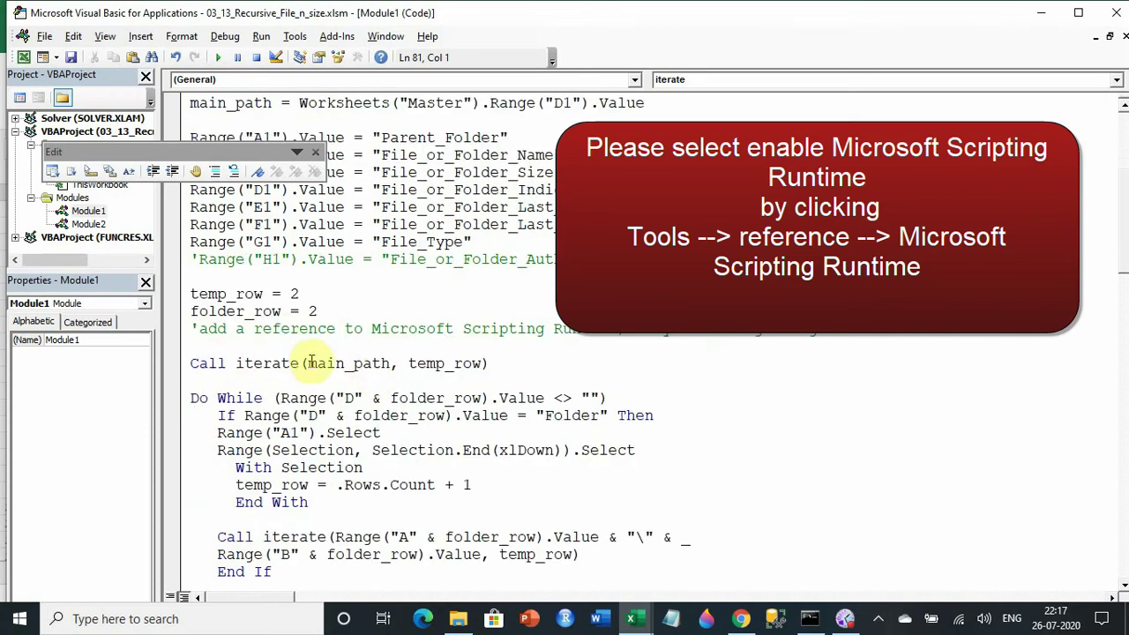
{"action": "scroll", "coordinate": [372, 355], "scroll_direction": "down", "scroll_amount": 1}
{"action": "scroll", "coordinate": [372, 354], "scroll_direction": "down", "scroll_amount": 10}
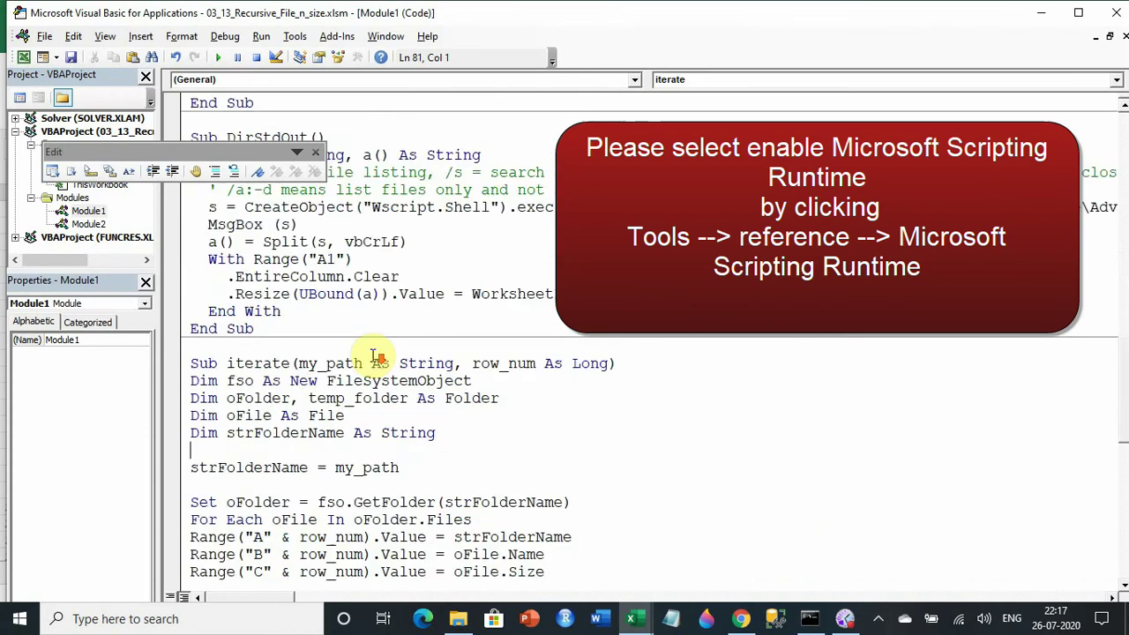
{"action": "scroll", "coordinate": [373, 355], "scroll_direction": "down", "scroll_amount": 6}
{"action": "scroll", "coordinate": [375, 355], "scroll_direction": "up", "scroll_amount": 3}
{"action": "scroll", "coordinate": [375, 354], "scroll_direction": "up", "scroll_amount": 2}
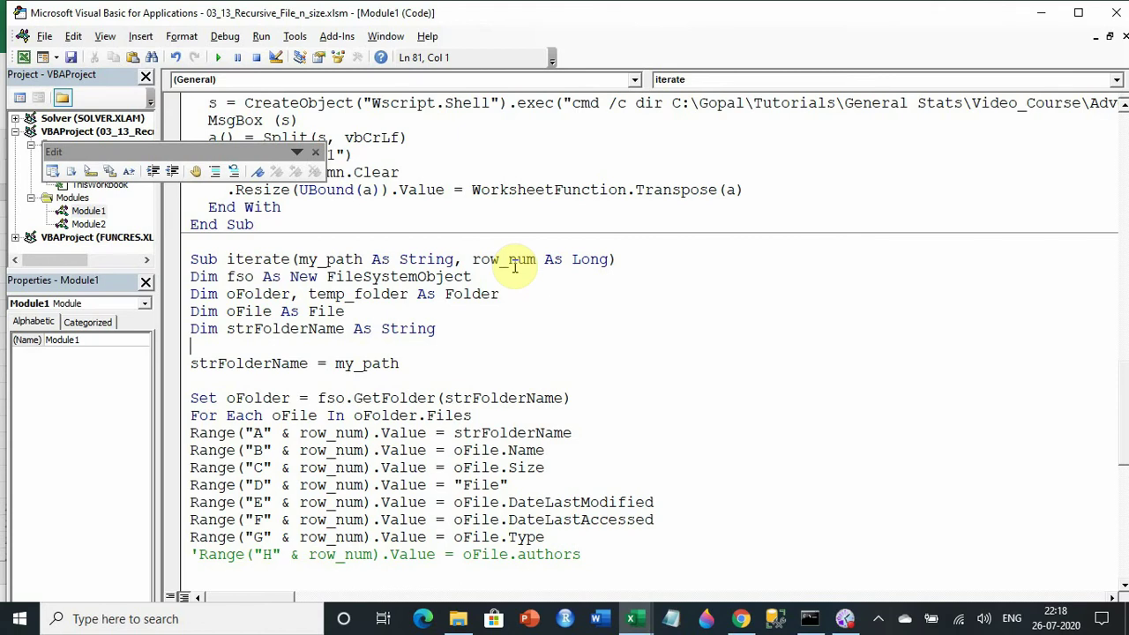
{"action": "scroll", "coordinate": [516, 266], "scroll_direction": "up", "scroll_amount": 6}
{"action": "scroll", "coordinate": [517, 267], "scroll_direction": "up", "scroll_amount": 8}
{"action": "scroll", "coordinate": [518, 264], "scroll_direction": "up", "scroll_amount": 10}
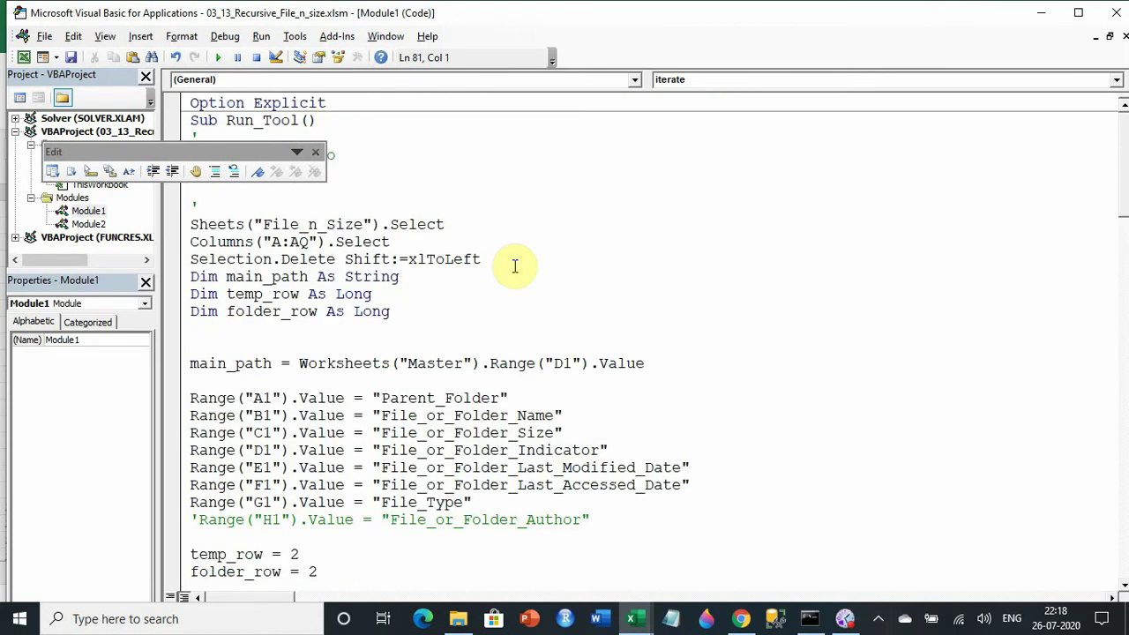
{"action": "scroll", "coordinate": [517, 265], "scroll_direction": "down", "scroll_amount": 4}
{"action": "scroll", "coordinate": [517, 265], "scroll_direction": "down", "scroll_amount": 1}
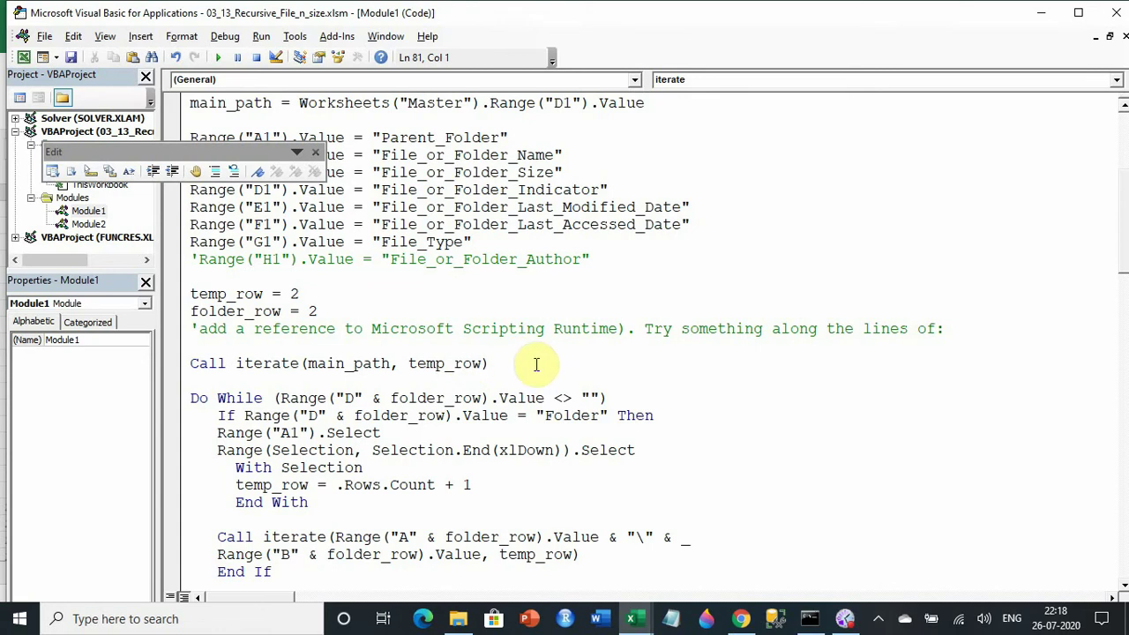
{"action": "scroll", "coordinate": [538, 363], "scroll_direction": "down", "scroll_amount": 5}
{"action": "scroll", "coordinate": [538, 364], "scroll_direction": "down", "scroll_amount": 7}
{"action": "scroll", "coordinate": [538, 363], "scroll_direction": "down", "scroll_amount": 5}
{"action": "scroll", "coordinate": [538, 363], "scroll_direction": "down", "scroll_amount": 3}
{"action": "scroll", "coordinate": [537, 363], "scroll_direction": "down", "scroll_amount": 2}
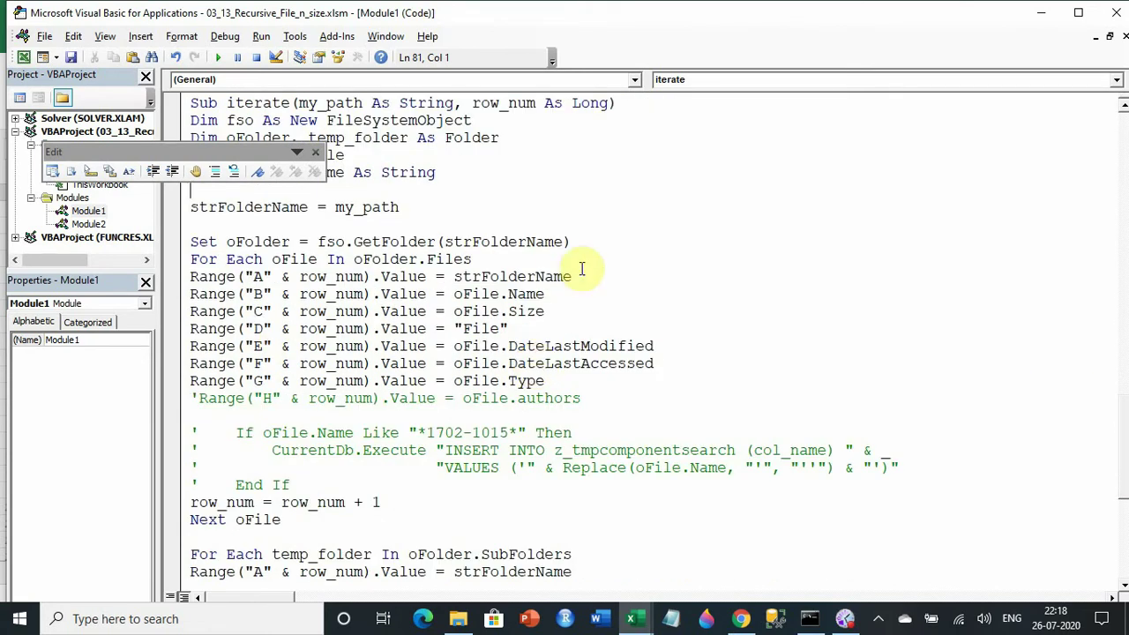
{"action": "scroll", "coordinate": [555, 275], "scroll_direction": "up", "scroll_amount": 2}
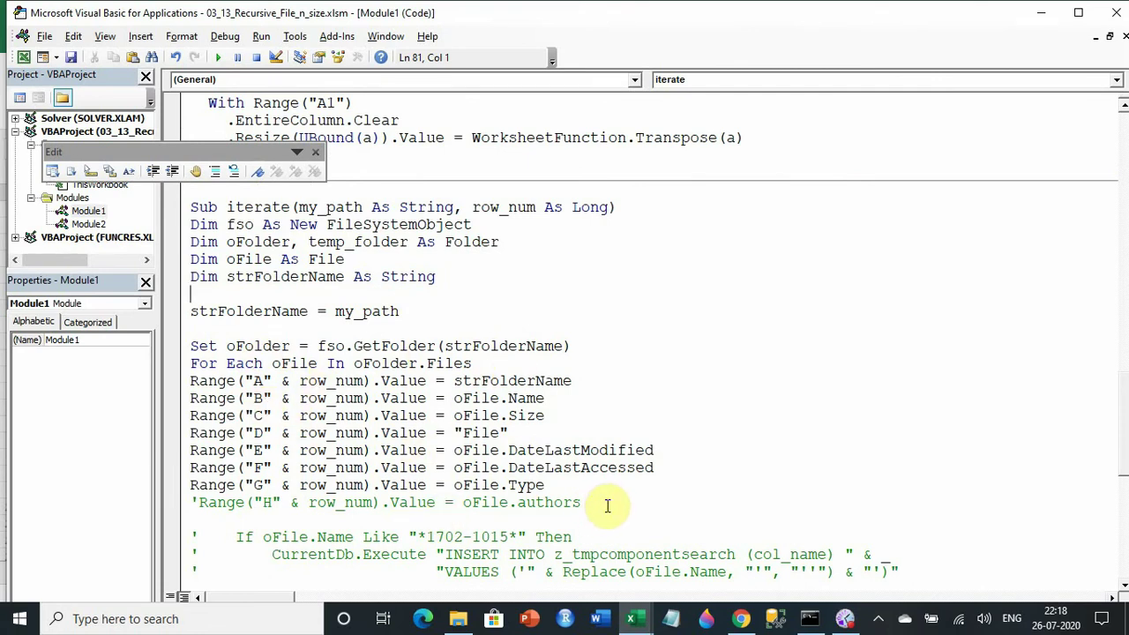
{"action": "scroll", "coordinate": [610, 504], "scroll_direction": "down", "scroll_amount": 4}
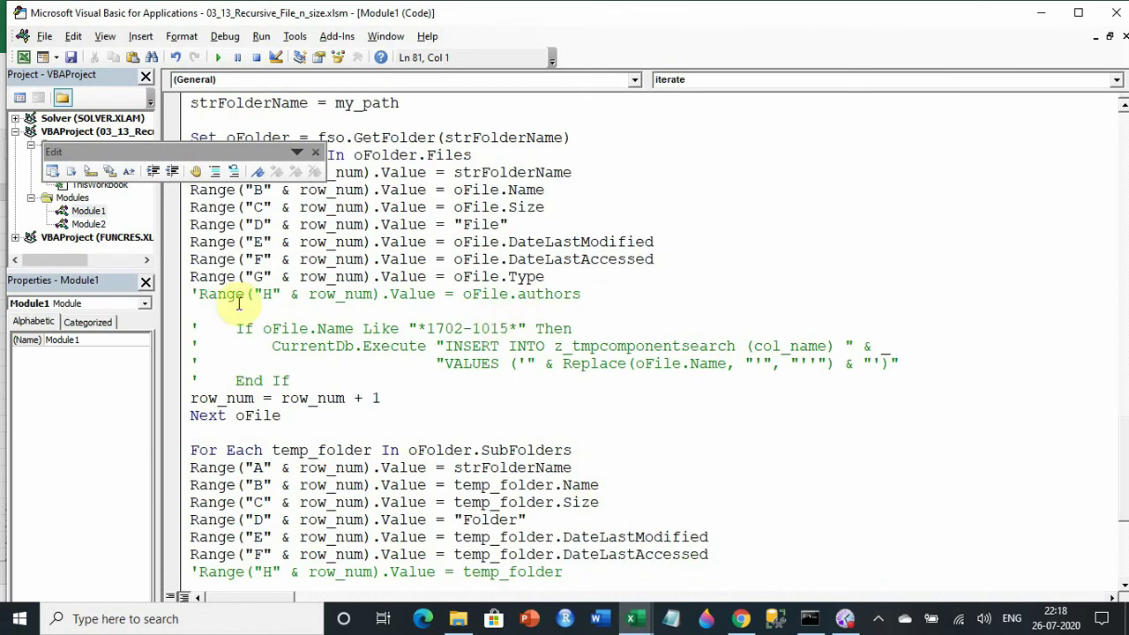
{"action": "scroll", "coordinate": [512, 495], "scroll_direction": "down", "scroll_amount": 2}
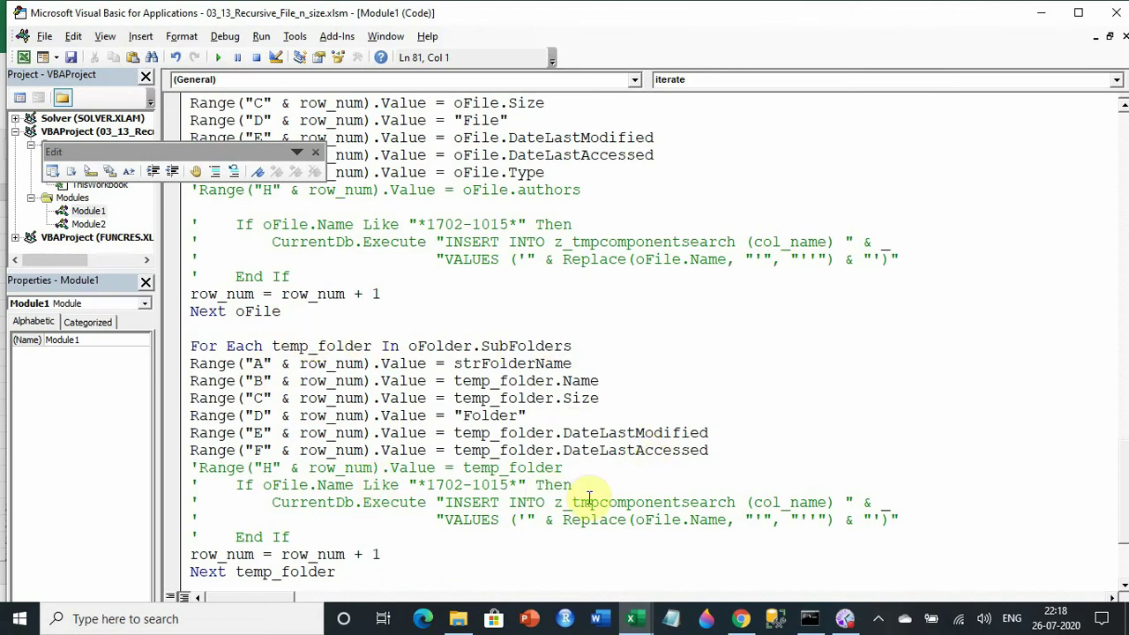
{"action": "mouse_move", "coordinate": [631, 619]}
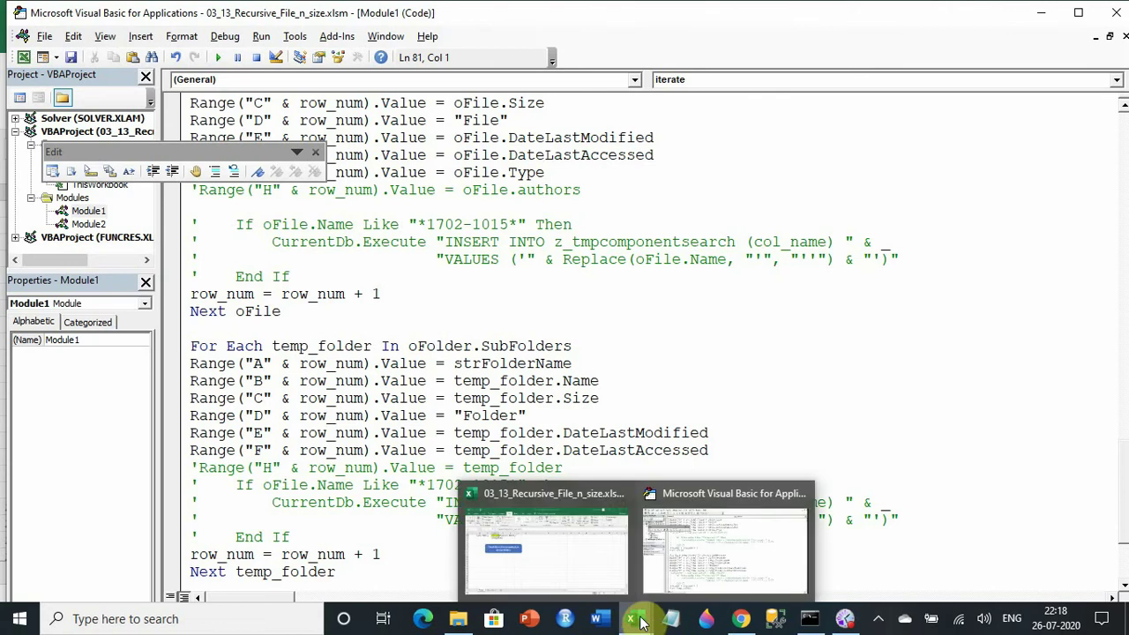
- Auto-fit every column of the File_n_Size sheet to its contents
{"action": "left_click", "coordinate": [593, 569]}
{"action": "left_click", "coordinate": [165, 575]}
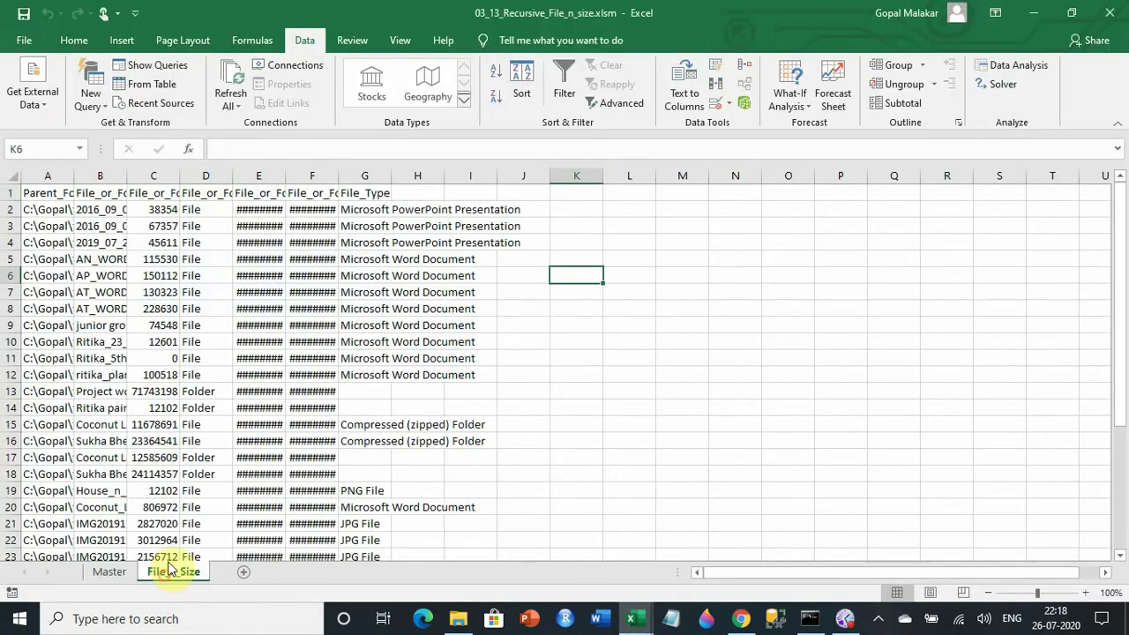
{"action": "left_click", "coordinate": [4, 173]}
{"action": "double_click", "coordinate": [74, 173]}
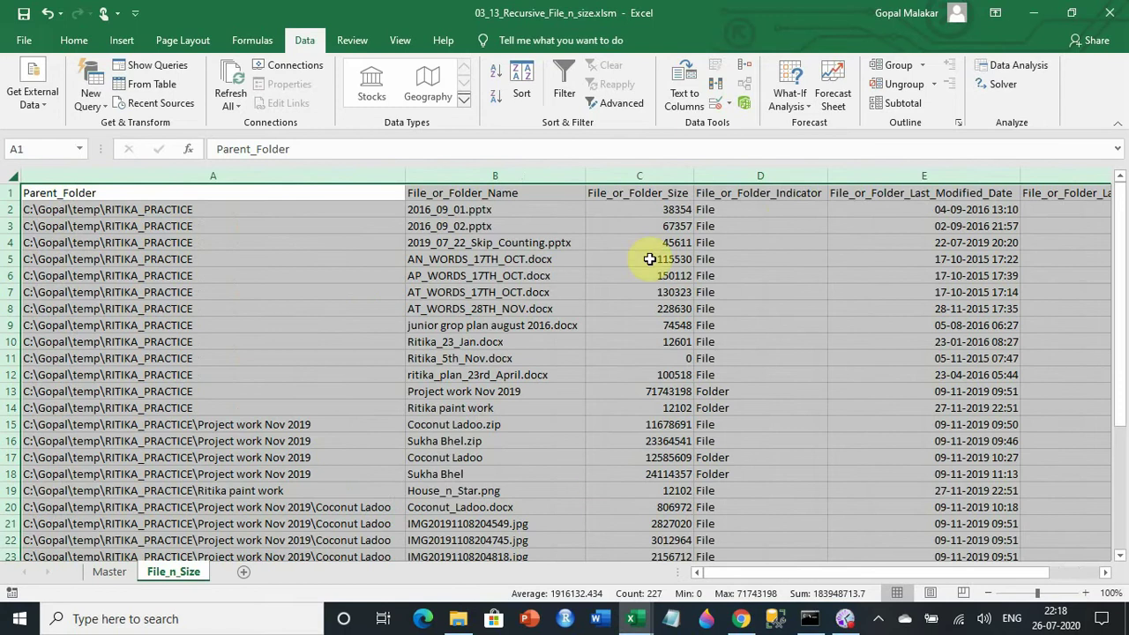
- Compare the two Folder entries in column D with RITIKA_PRACTICE's eleven files in File Explorer
{"action": "mouse_move", "coordinate": [746, 212]}
{"action": "left_mouse_down"}
{"action": "mouse_move", "coordinate": [760, 317]}
{"action": "mouse_move", "coordinate": [742, 406]}
{"action": "left_mouse_up"}
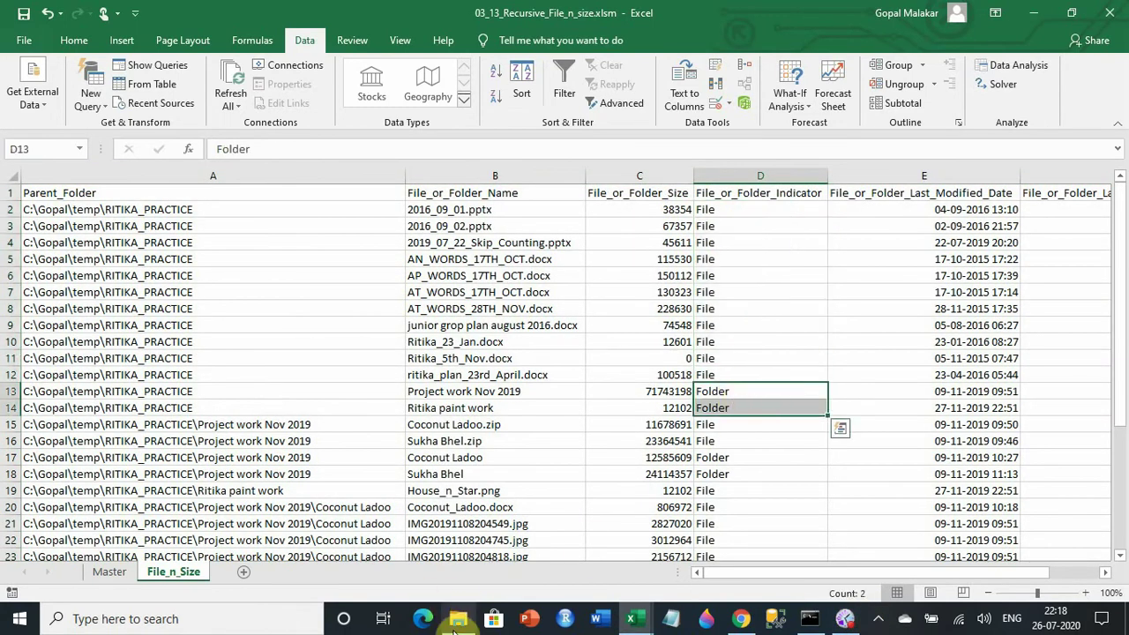
{"action": "left_click", "coordinate": [457, 620]}
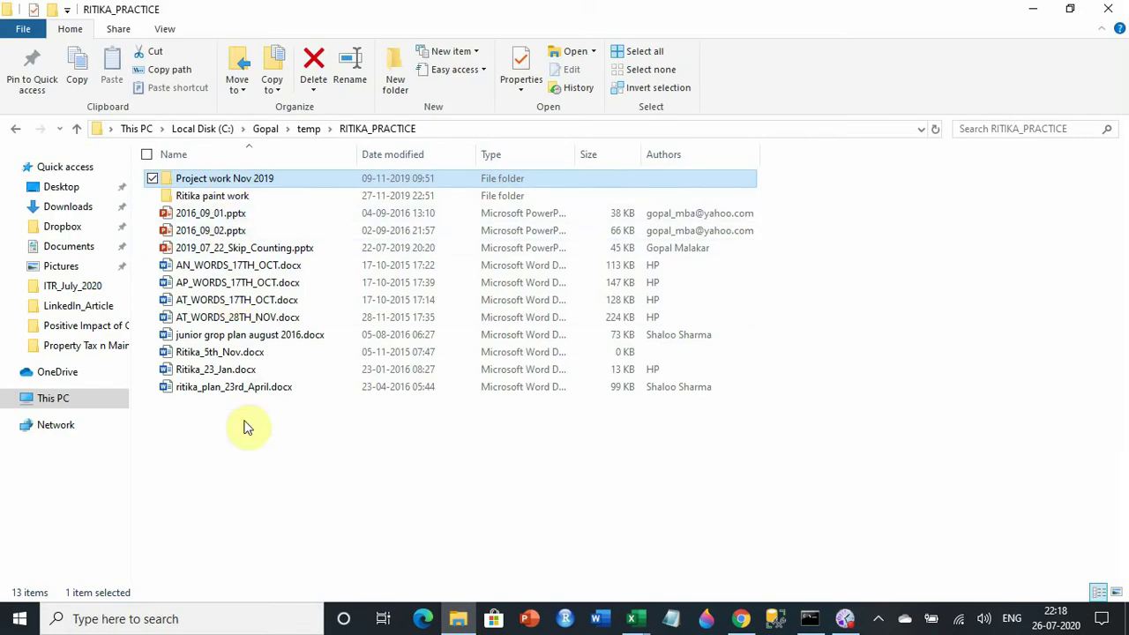
{"action": "left_click_drag", "start_coordinate": [243, 430], "coordinate": [203, 209]}
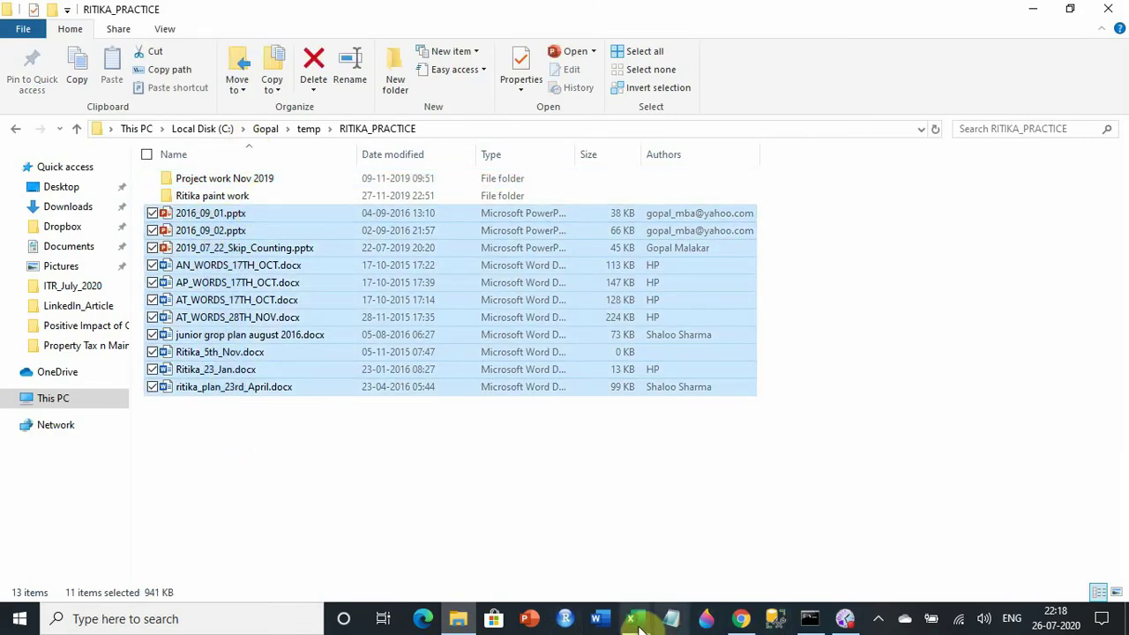
{"action": "mouse_move", "coordinate": [631, 619]}
{"action": "left_click", "coordinate": [679, 596]}
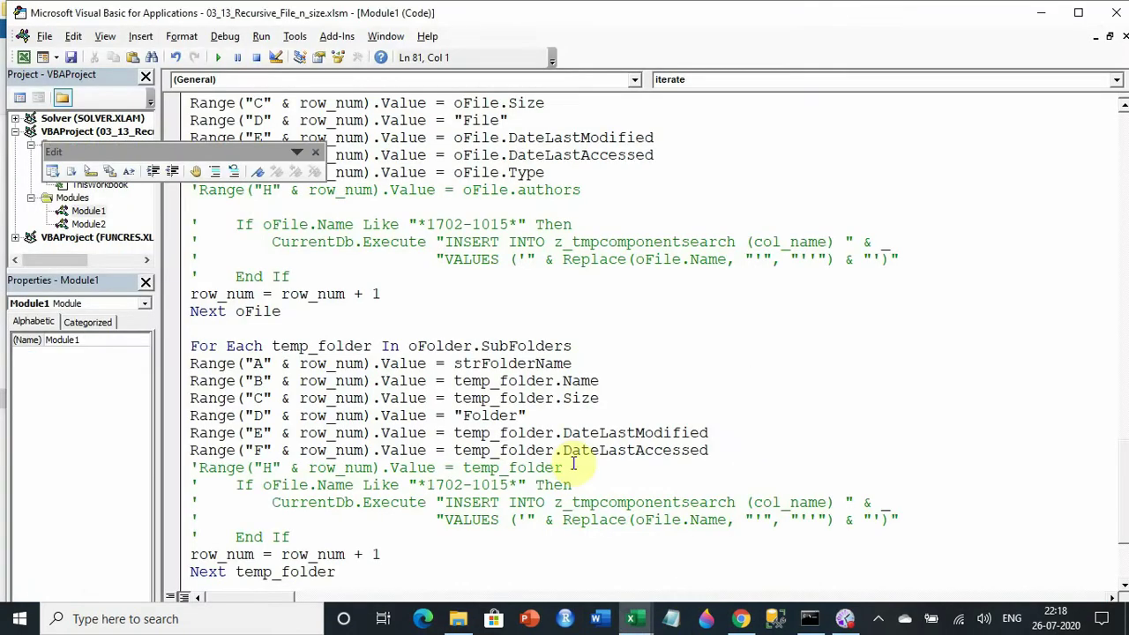
{"action": "scroll", "coordinate": [365, 521], "scroll_direction": "down", "scroll_amount": 2}
{"action": "scroll", "coordinate": [364, 519], "scroll_direction": "up", "scroll_amount": 1}
{"action": "scroll", "coordinate": [369, 522], "scroll_direction": "down", "scroll_amount": 1}
{"action": "scroll", "coordinate": [379, 505], "scroll_direction": "up", "scroll_amount": 1}
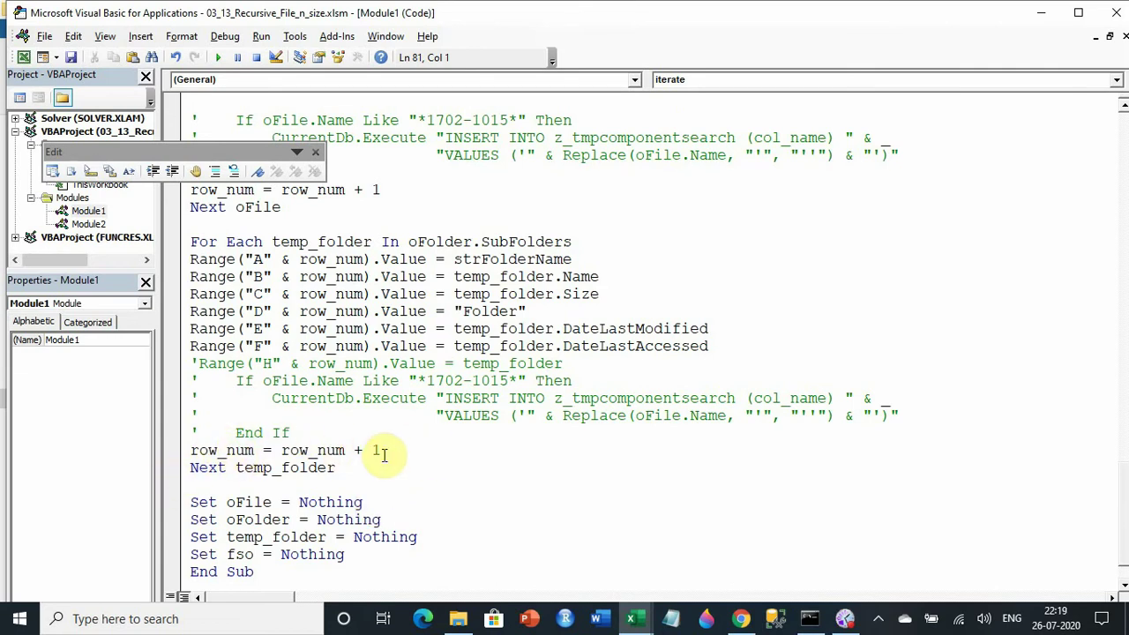
{"action": "scroll", "coordinate": [379, 453], "scroll_direction": "up", "scroll_amount": 1}
{"action": "scroll", "coordinate": [388, 463], "scroll_direction": "up", "scroll_amount": 1}
{"action": "scroll", "coordinate": [393, 424], "scroll_direction": "up", "scroll_amount": 3}
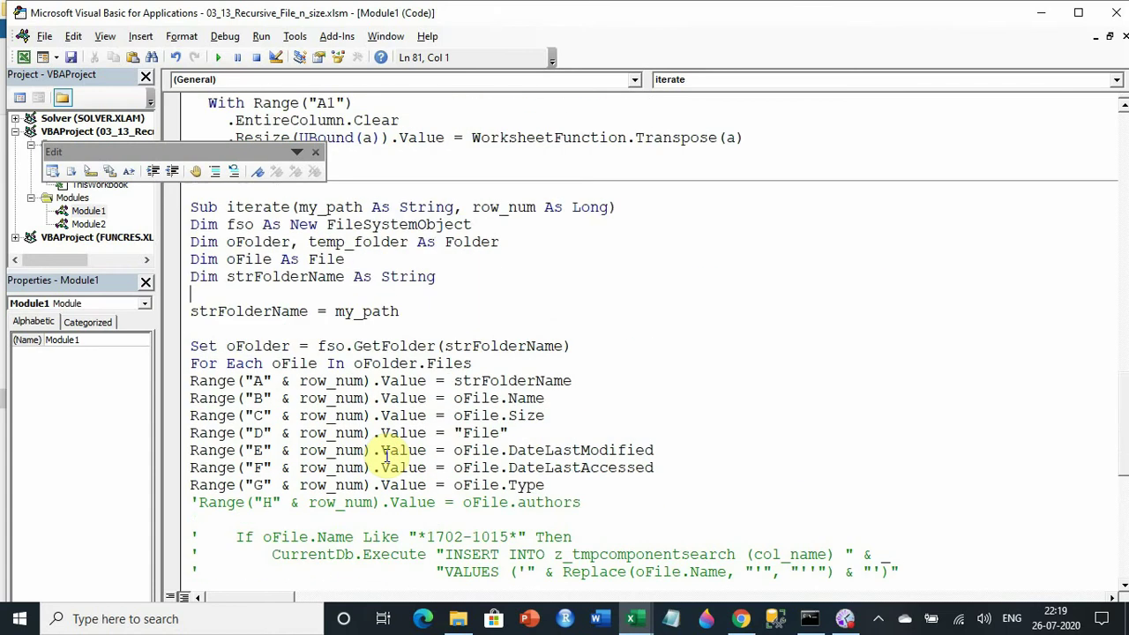
{"action": "scroll", "coordinate": [371, 371], "scroll_direction": "up", "scroll_amount": 3}
{"action": "scroll", "coordinate": [386, 486], "scroll_direction": "up", "scroll_amount": 10}
{"action": "scroll", "coordinate": [379, 486], "scroll_direction": "up", "scroll_amount": 8}
{"action": "scroll", "coordinate": [384, 485], "scroll_direction": "up", "scroll_amount": 2}
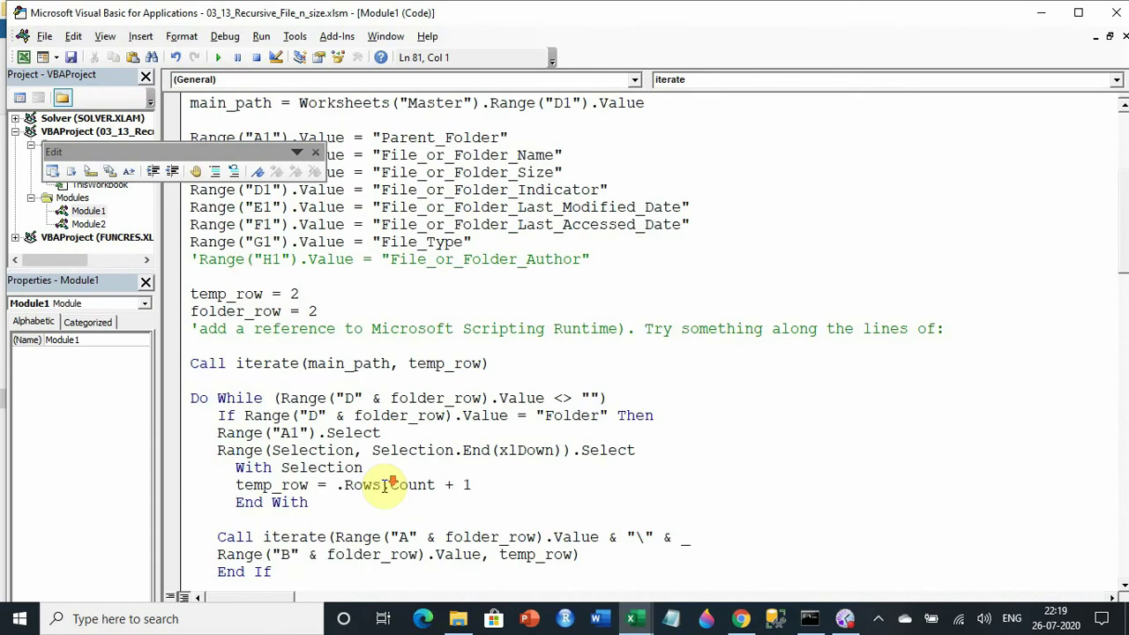
{"action": "scroll", "coordinate": [385, 486], "scroll_direction": "down", "scroll_amount": 1}
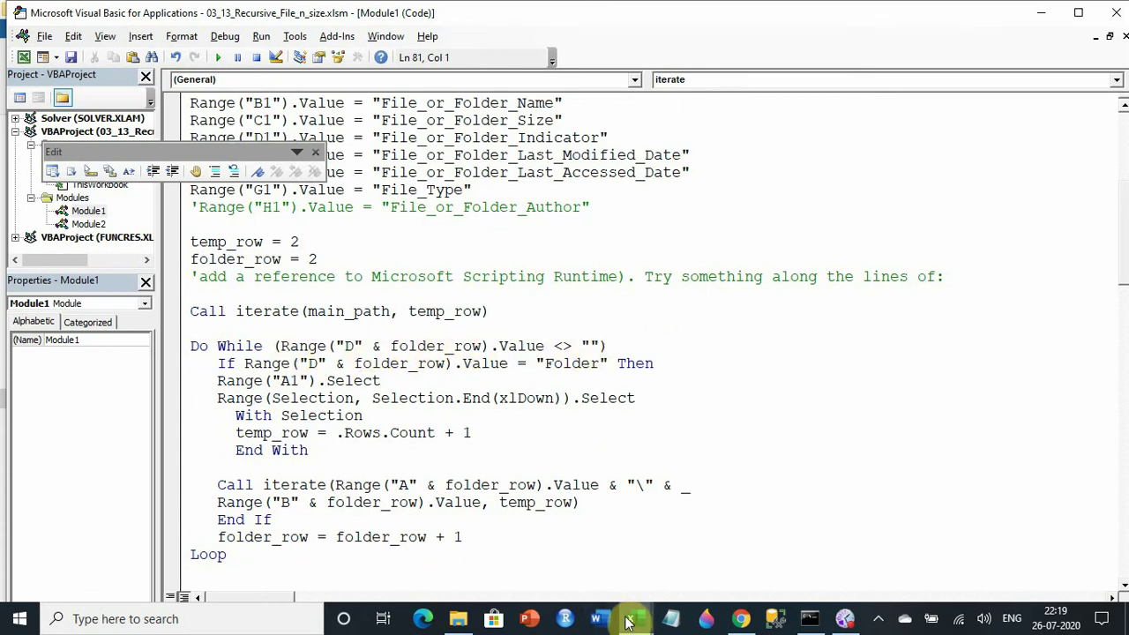
{"action": "mouse_move", "coordinate": [632, 620]}
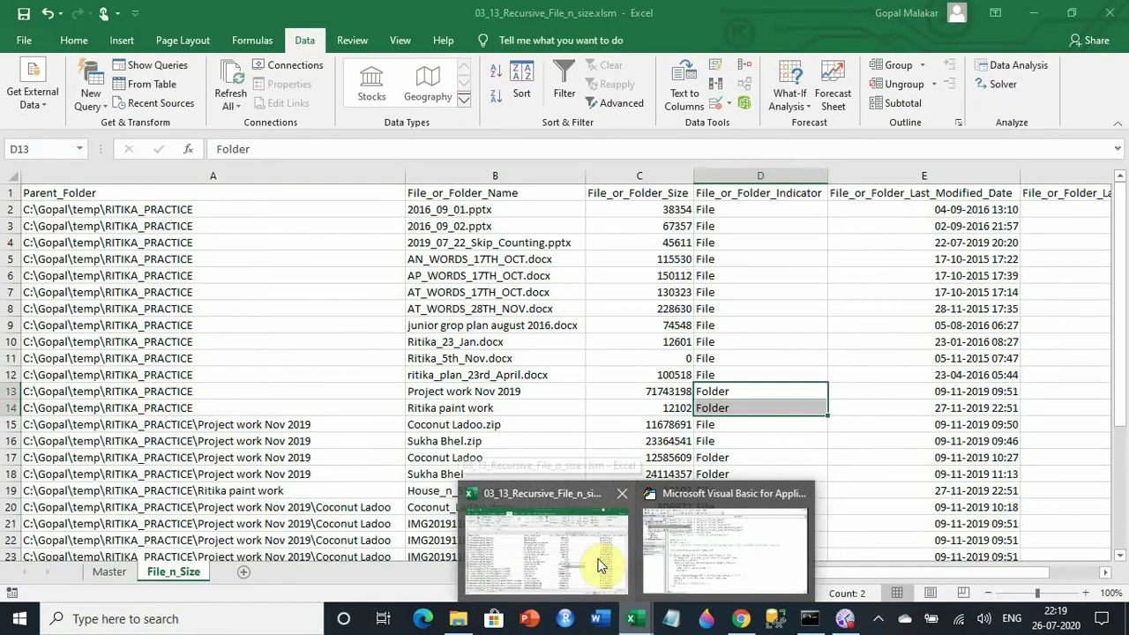
- Check the first empty row after the listing and the Folder entry in D13
{"action": "left_click", "coordinate": [600, 565]}
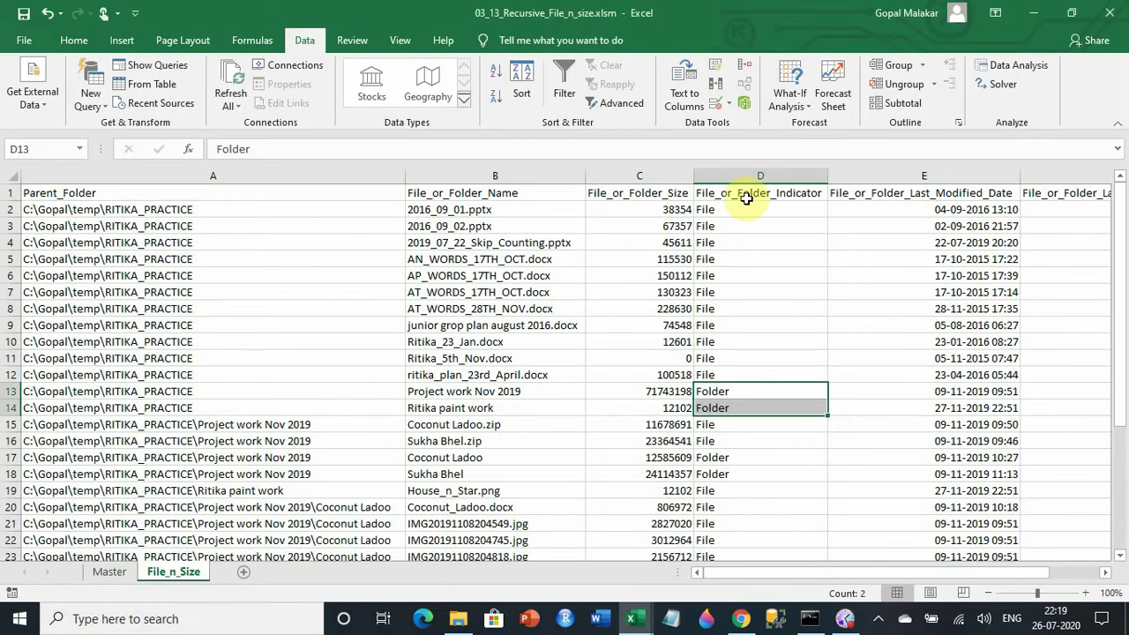
{"action": "scroll", "coordinate": [757, 425], "scroll_direction": "down", "scroll_amount": 5}
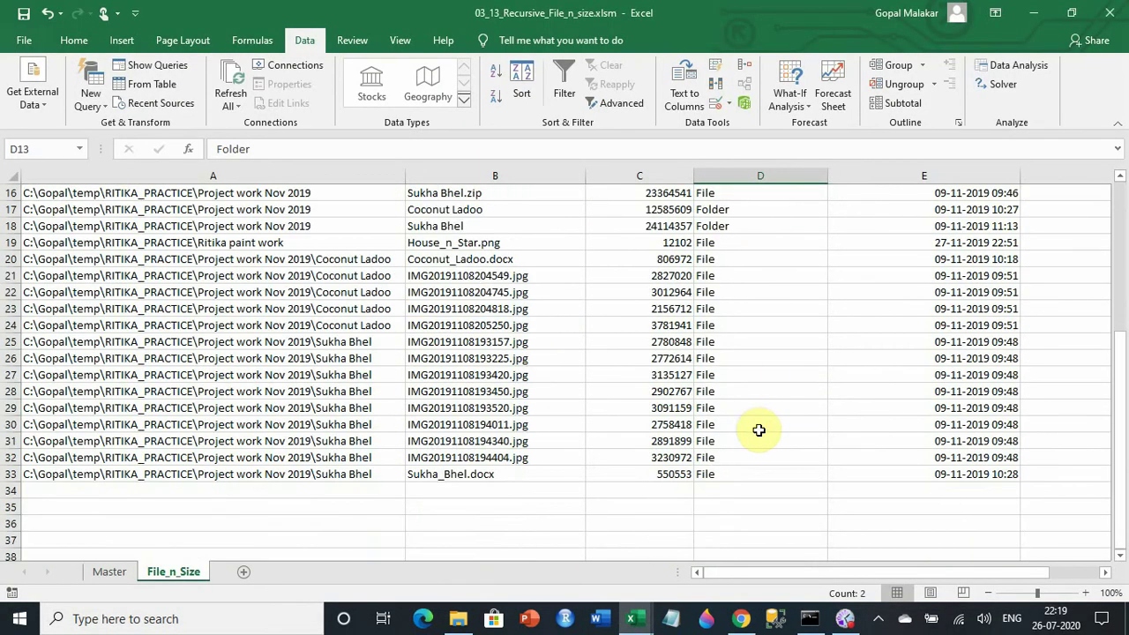
{"action": "left_click", "coordinate": [748, 490]}
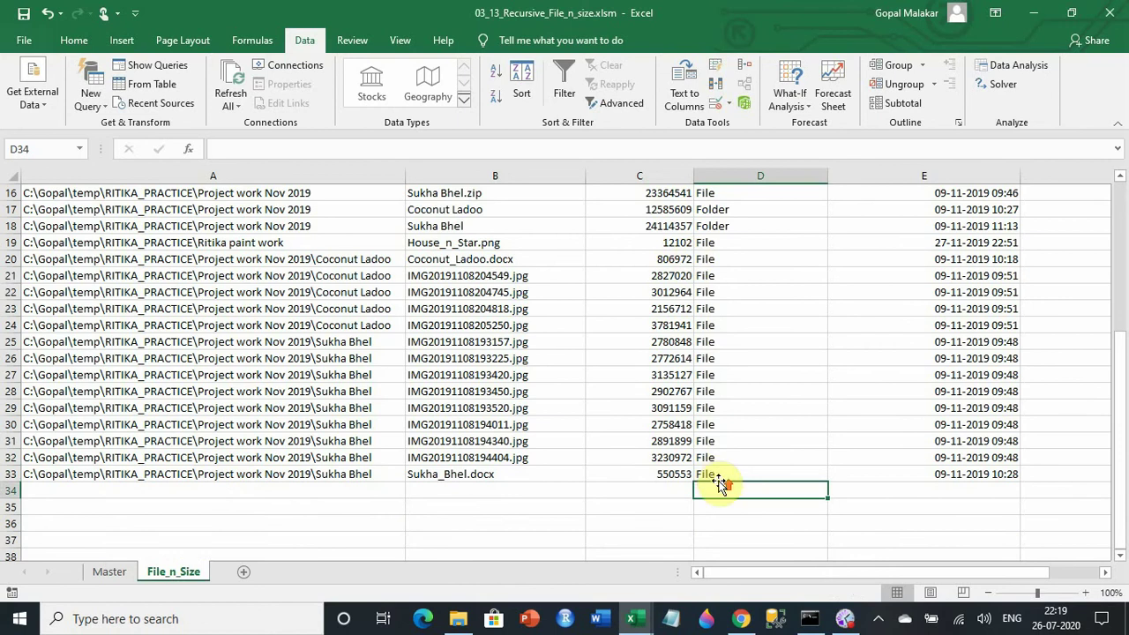
{"action": "scroll", "coordinate": [719, 485], "scroll_direction": "up", "scroll_amount": 3}
{"action": "scroll", "coordinate": [719, 484], "scroll_direction": "up", "scroll_amount": 2}
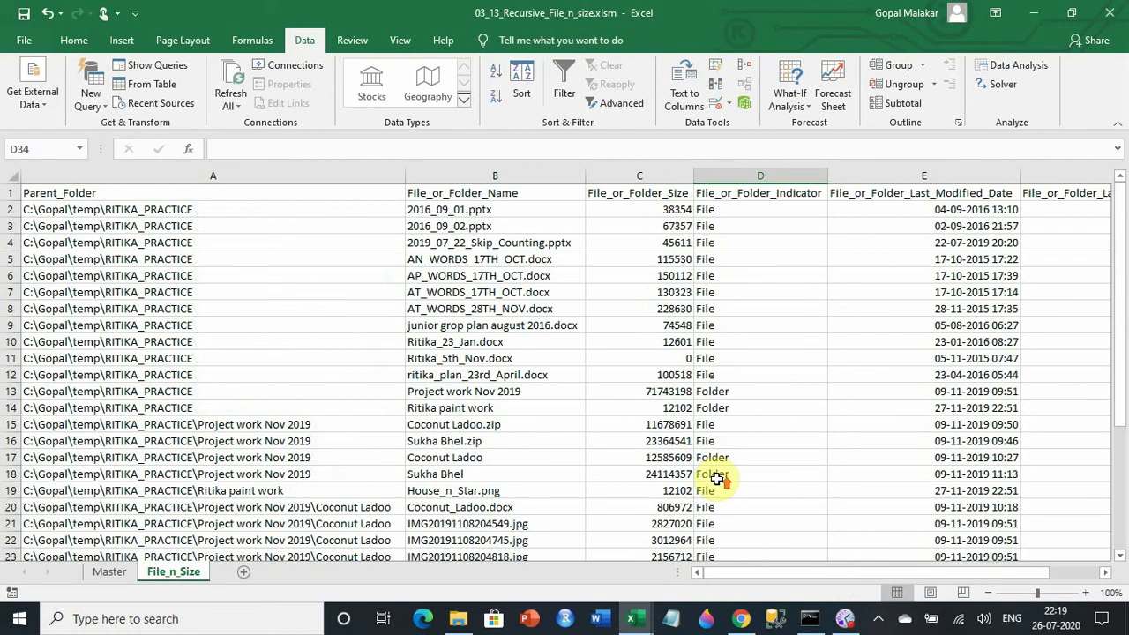
{"action": "left_click", "coordinate": [730, 391]}
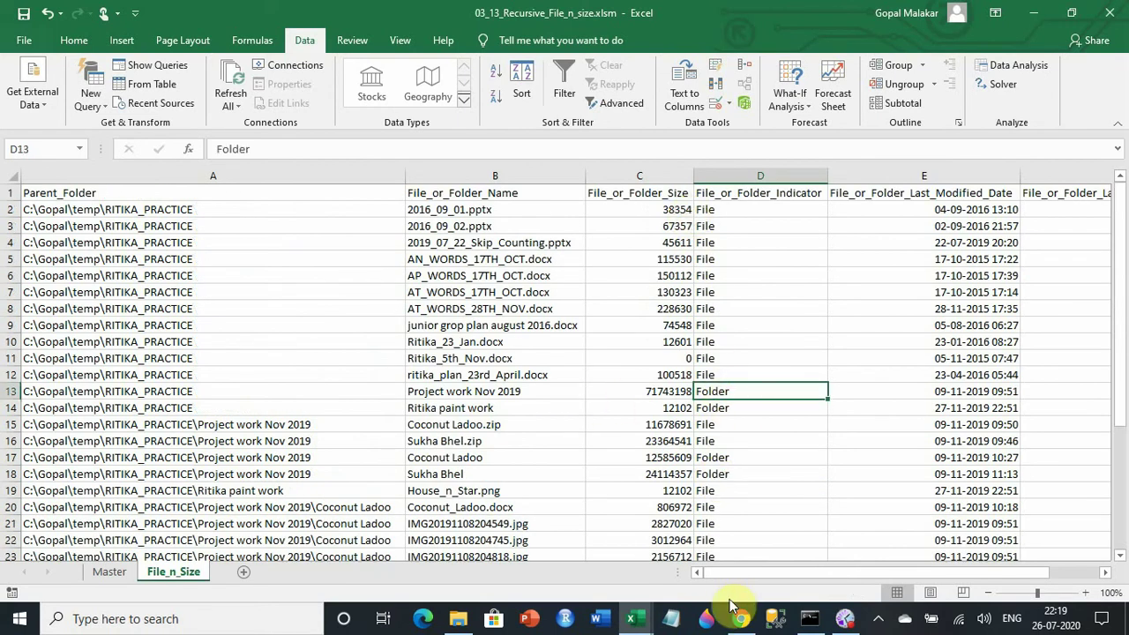
{"action": "left_click", "coordinate": [699, 582]}
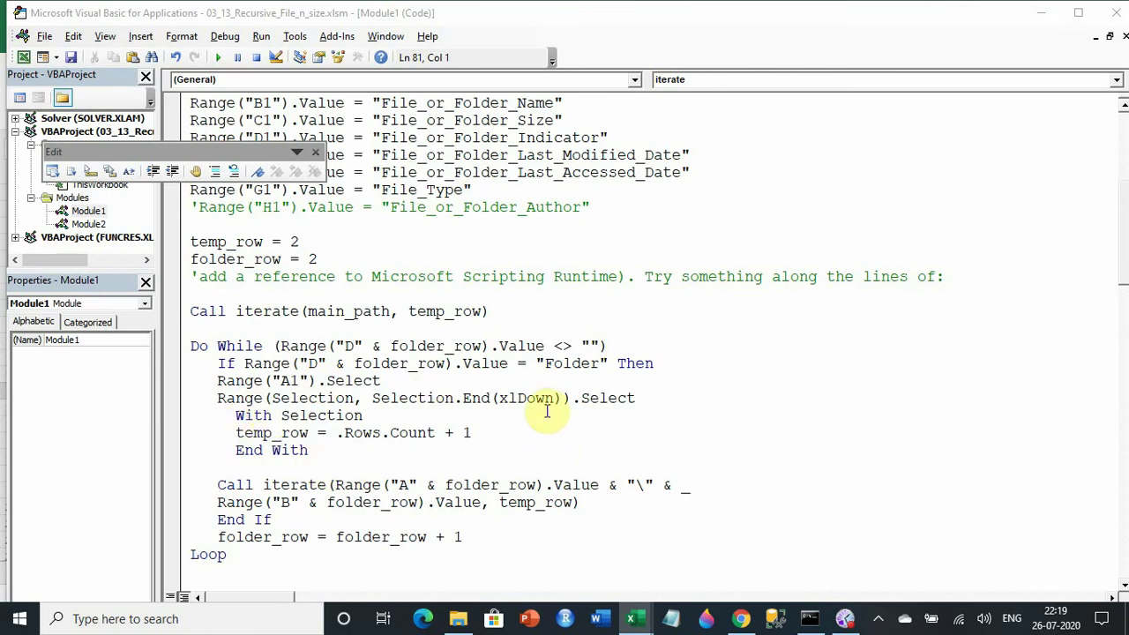
- Select from A1 down to confirm column A is filled through row 33
{"action": "mouse_move", "coordinate": [631, 618]}
{"action": "left_click", "coordinate": [600, 575]}
{"action": "left_click", "coordinate": [134, 192]}
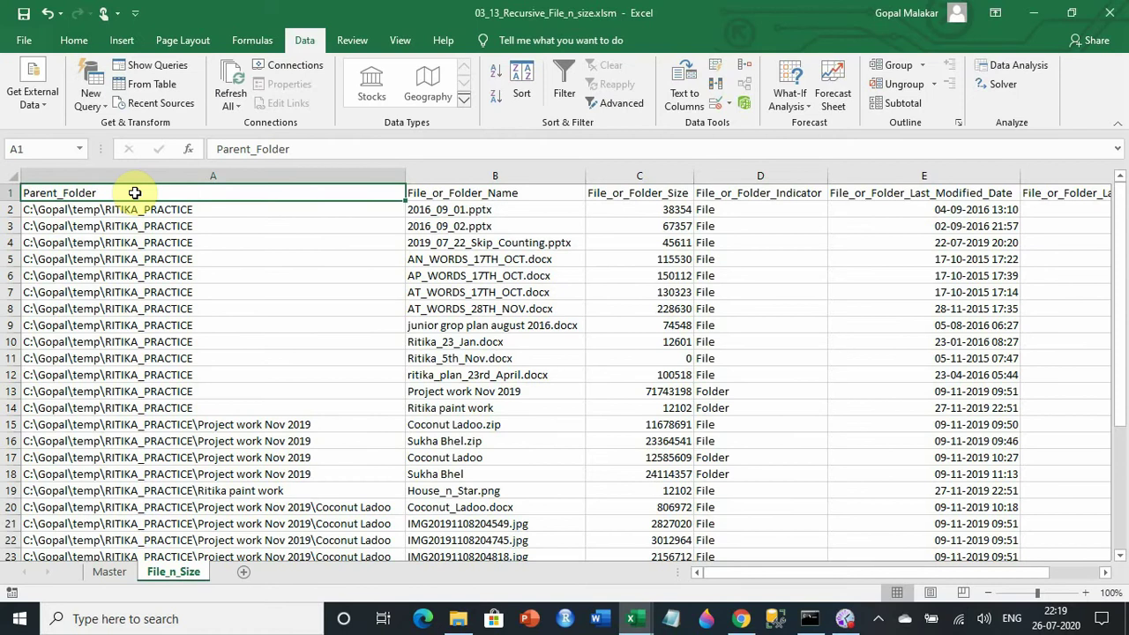
{"action": "key", "text": "ctrl+shift+Down"}
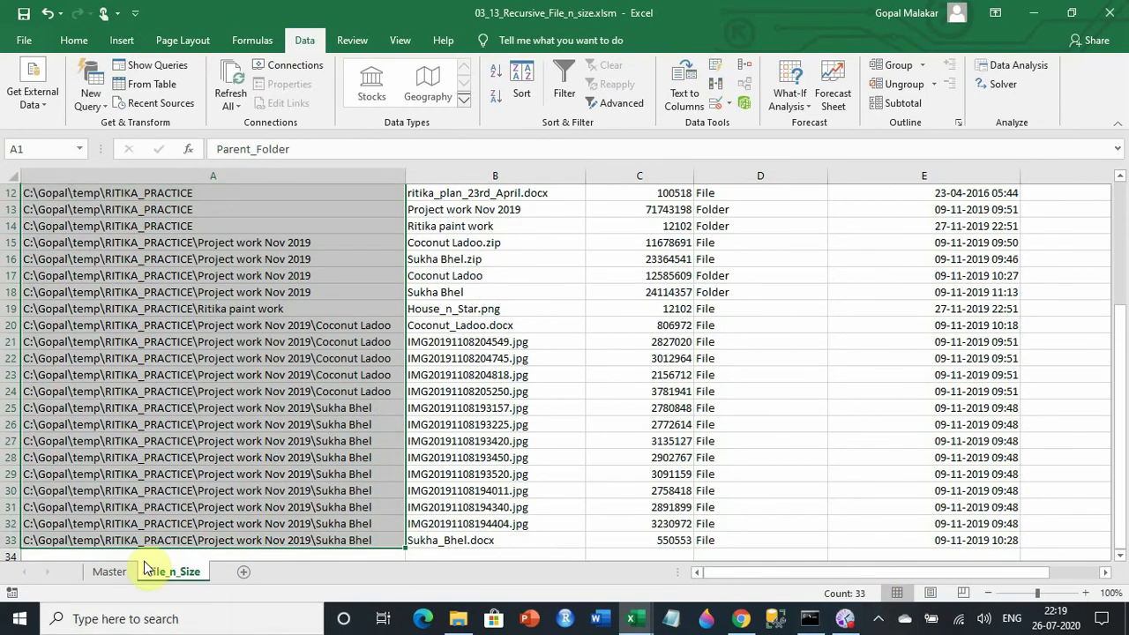
{"action": "left_click", "coordinate": [95, 553]}
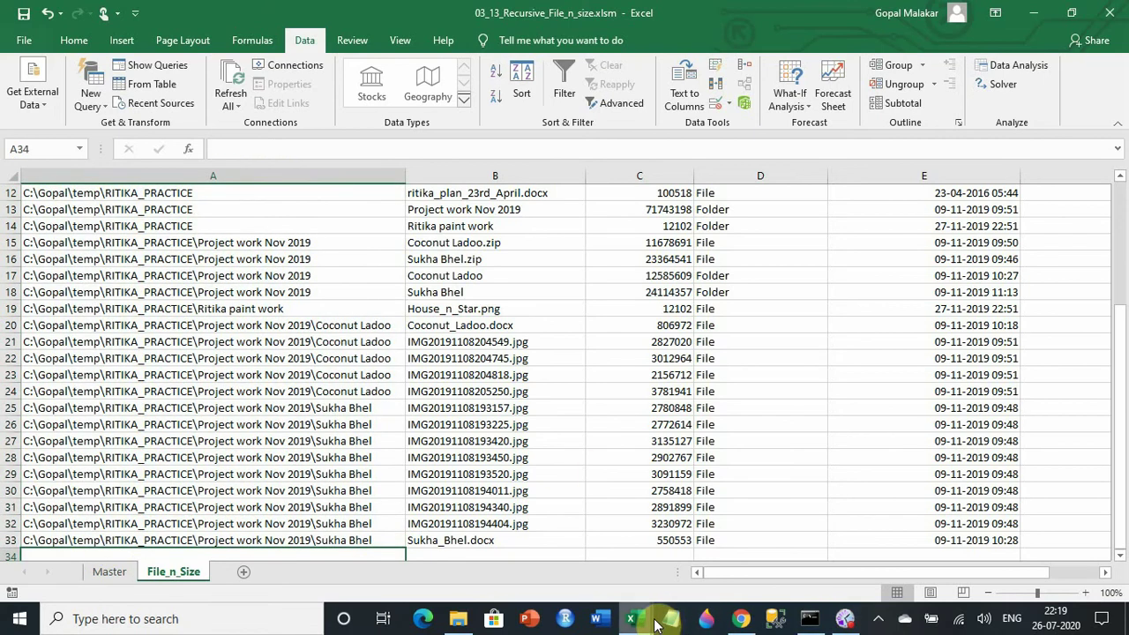
{"action": "mouse_move", "coordinate": [632, 619]}
{"action": "left_click", "coordinate": [688, 569]}
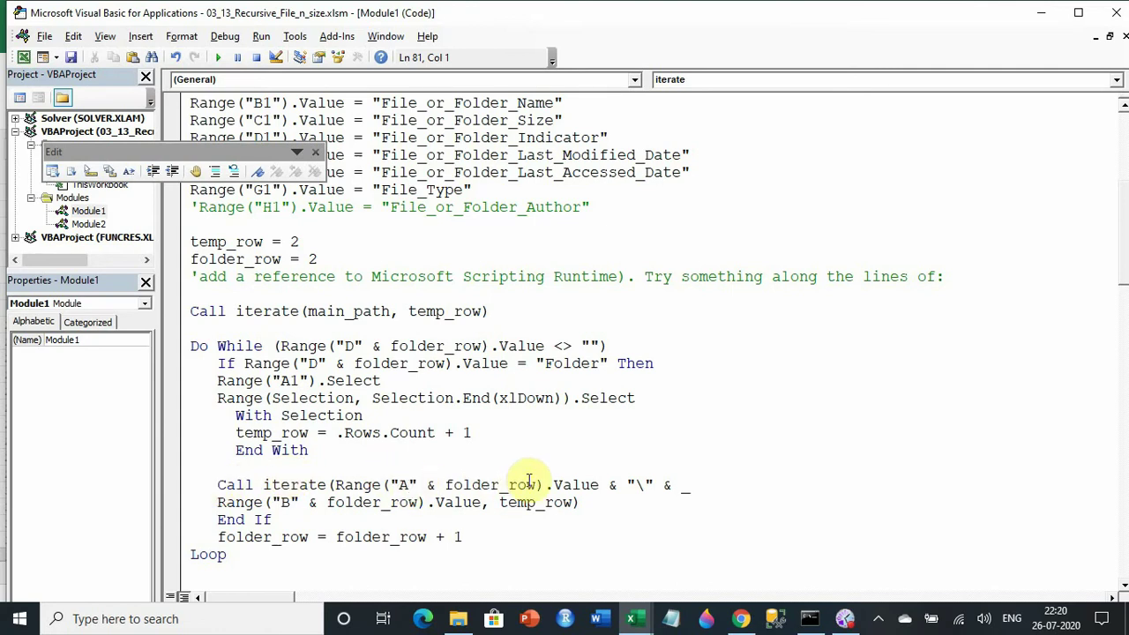
- Scroll down to Sub iterate's Range assignments and back up to the Do While loop
{"action": "scroll", "coordinate": [530, 481], "scroll_direction": "down", "scroll_amount": 5}
{"action": "scroll", "coordinate": [529, 481], "scroll_direction": "down", "scroll_amount": 3}
{"action": "scroll", "coordinate": [532, 482], "scroll_direction": "down", "scroll_amount": 4}
{"action": "scroll", "coordinate": [529, 481], "scroll_direction": "down", "scroll_amount": 2}
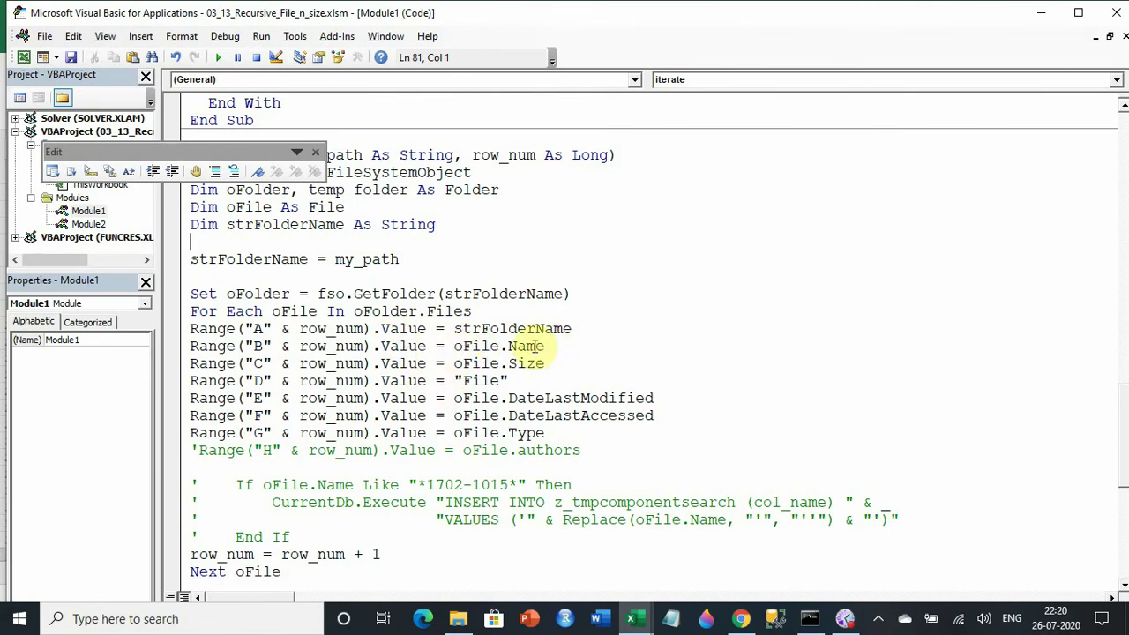
{"action": "scroll", "coordinate": [575, 356], "scroll_direction": "up", "scroll_amount": 5}
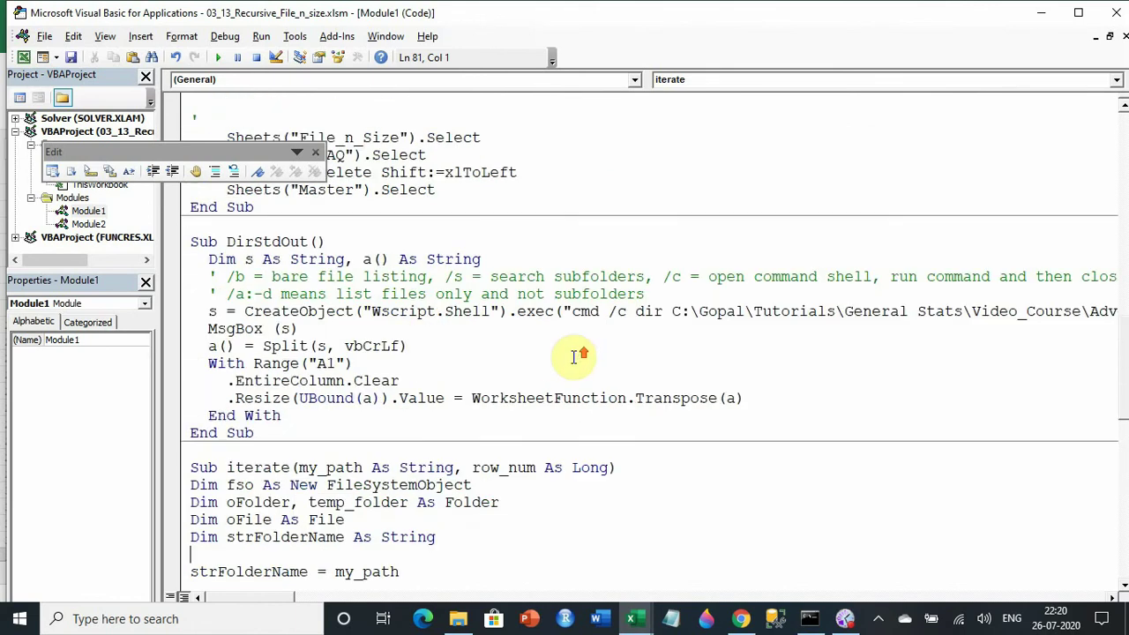
{"action": "scroll", "coordinate": [574, 355], "scroll_direction": "up", "scroll_amount": 3}
{"action": "scroll", "coordinate": [571, 357], "scroll_direction": "up", "scroll_amount": 7}
{"action": "scroll", "coordinate": [574, 356], "scroll_direction": "up", "scroll_amount": 3}
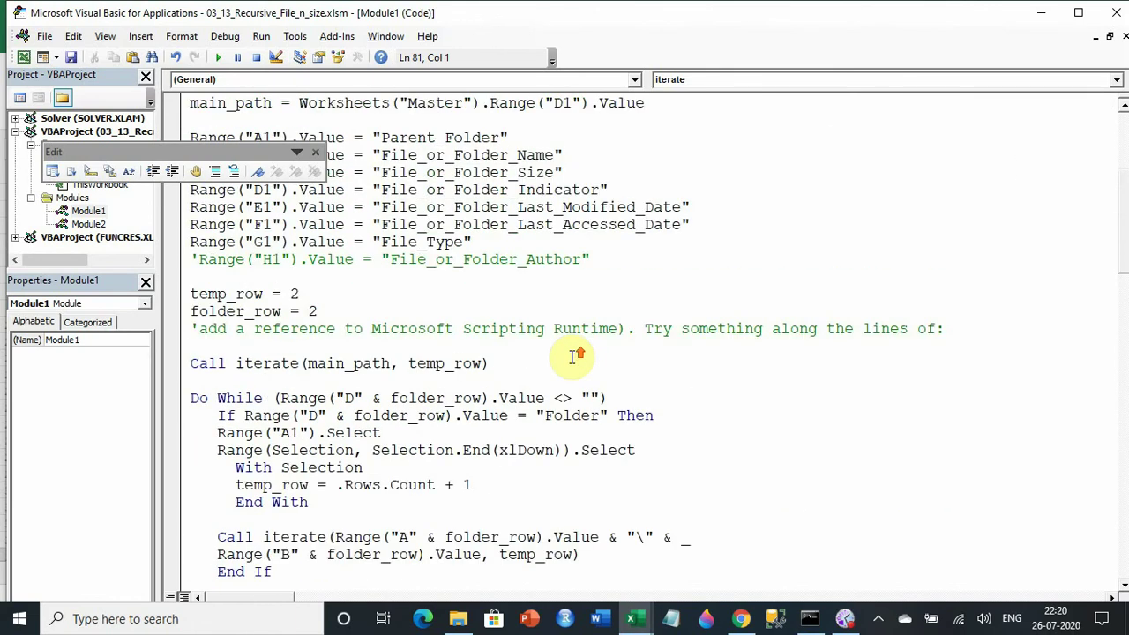
{"action": "scroll", "coordinate": [575, 358], "scroll_direction": "down", "scroll_amount": 2}
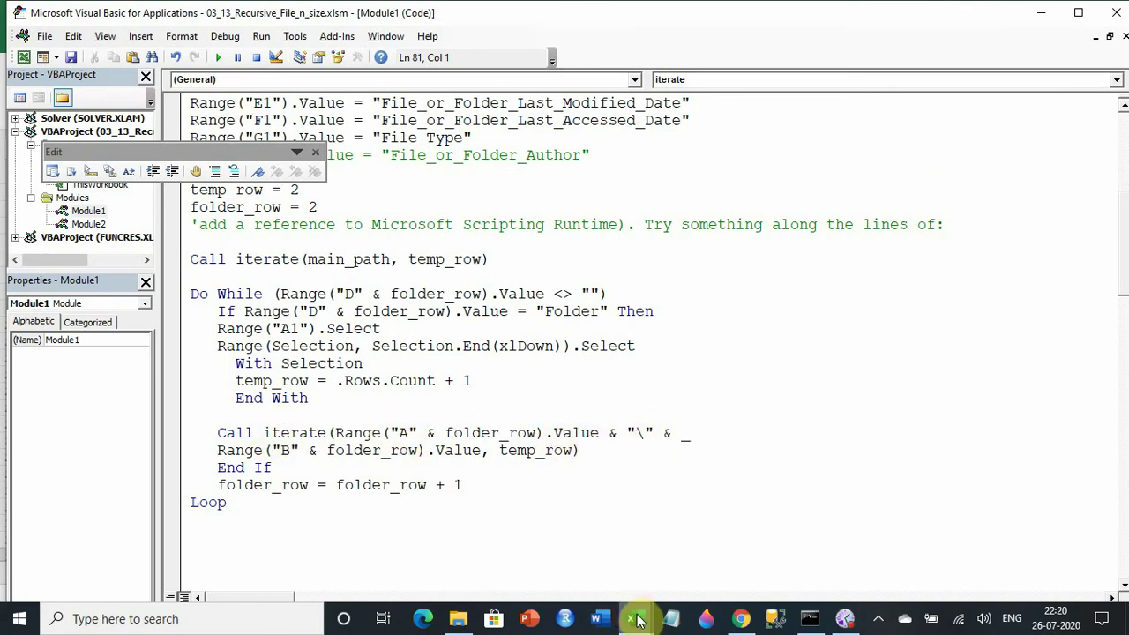
- Inspect D13's Folder marker, B13's Project work Nov 2019 name and A15's parent path
{"action": "left_click", "coordinate": [588, 585]}
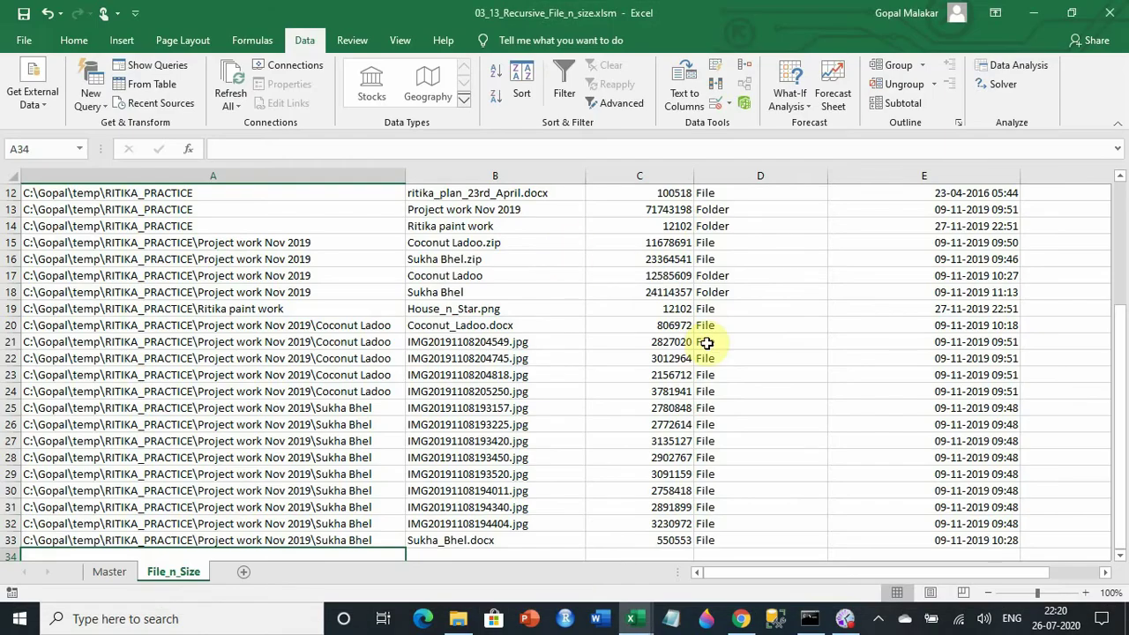
{"action": "left_click", "coordinate": [713, 210]}
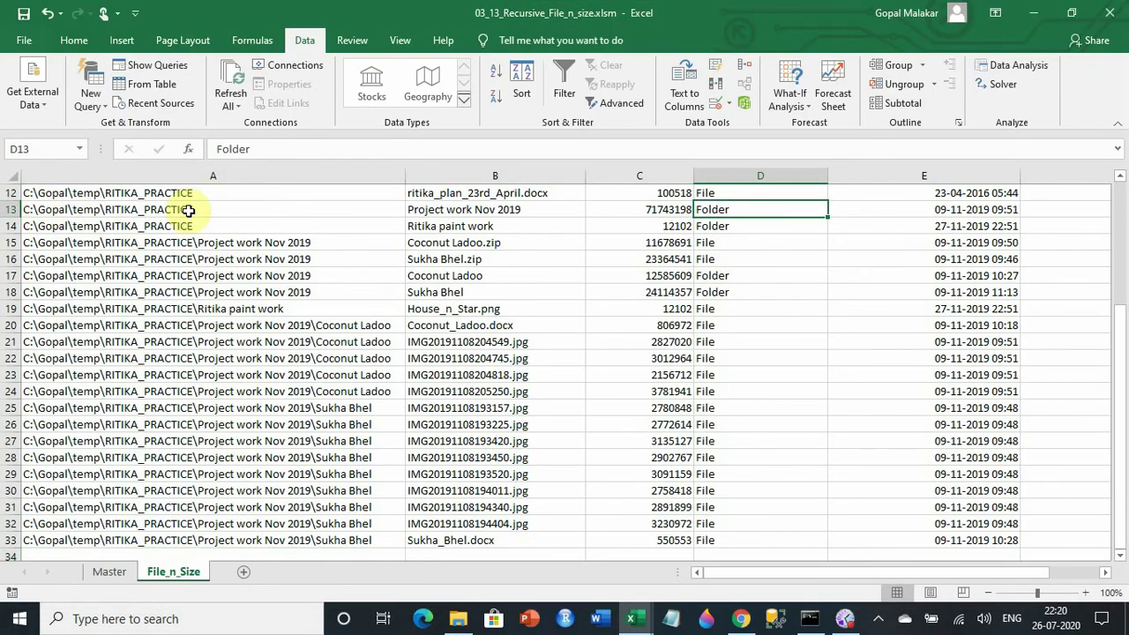
{"action": "left_click", "coordinate": [525, 212]}
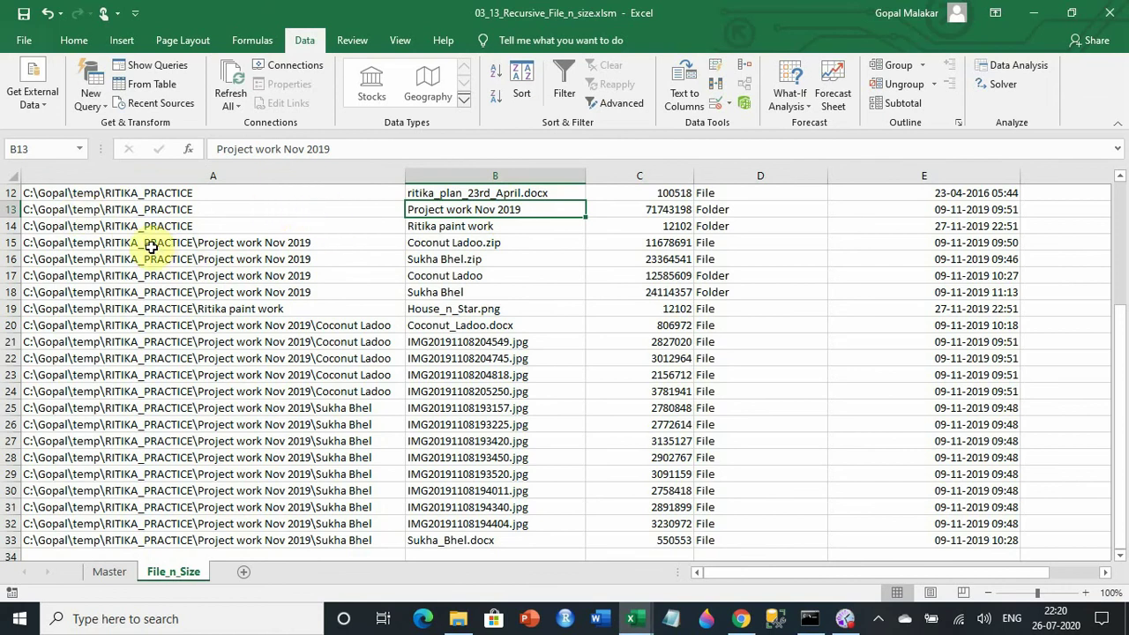
{"action": "left_click", "coordinate": [166, 243]}
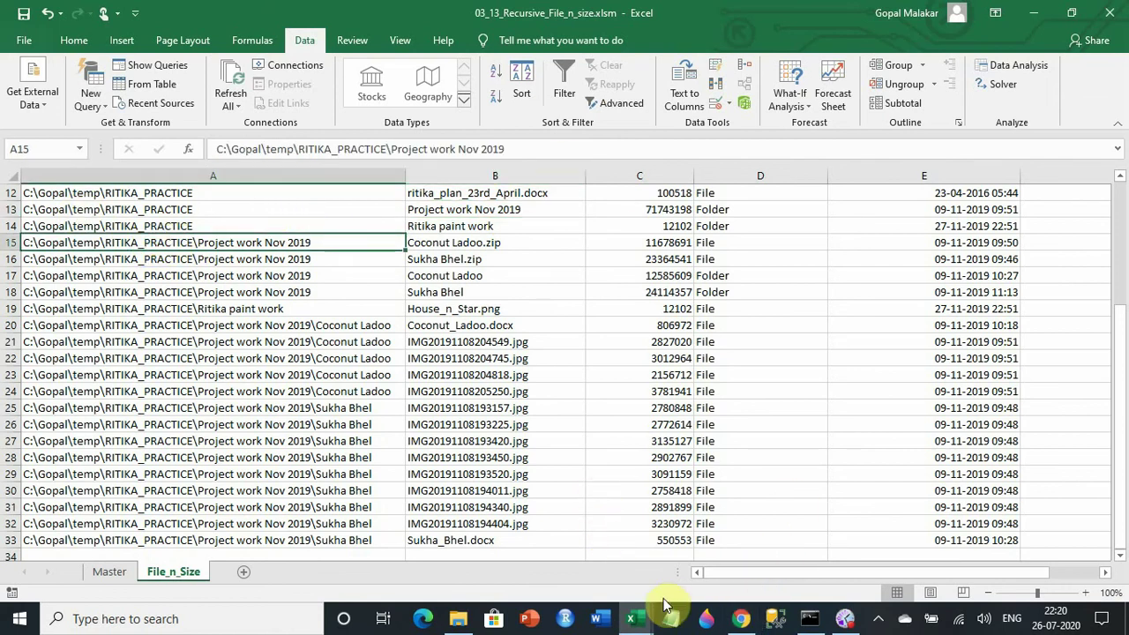
{"action": "mouse_move", "coordinate": [632, 618]}
{"action": "left_click", "coordinate": [703, 575]}
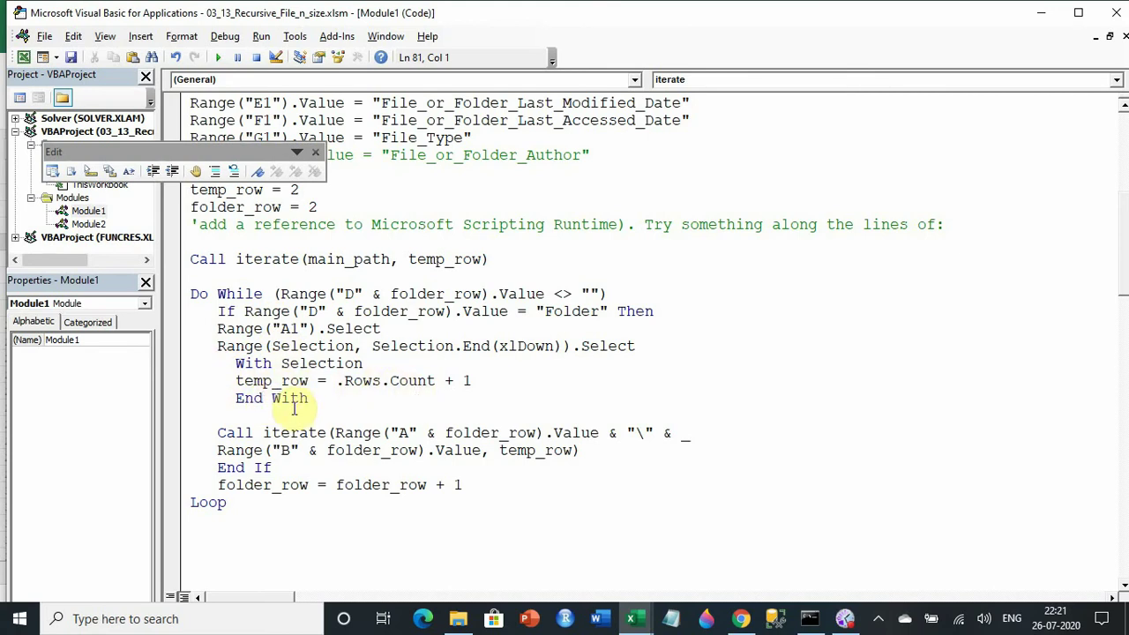
- Scroll through Run_Tool's Do While loop and header setup code, then return to Excel
{"action": "scroll", "coordinate": [294, 408], "scroll_direction": "down", "scroll_amount": 3}
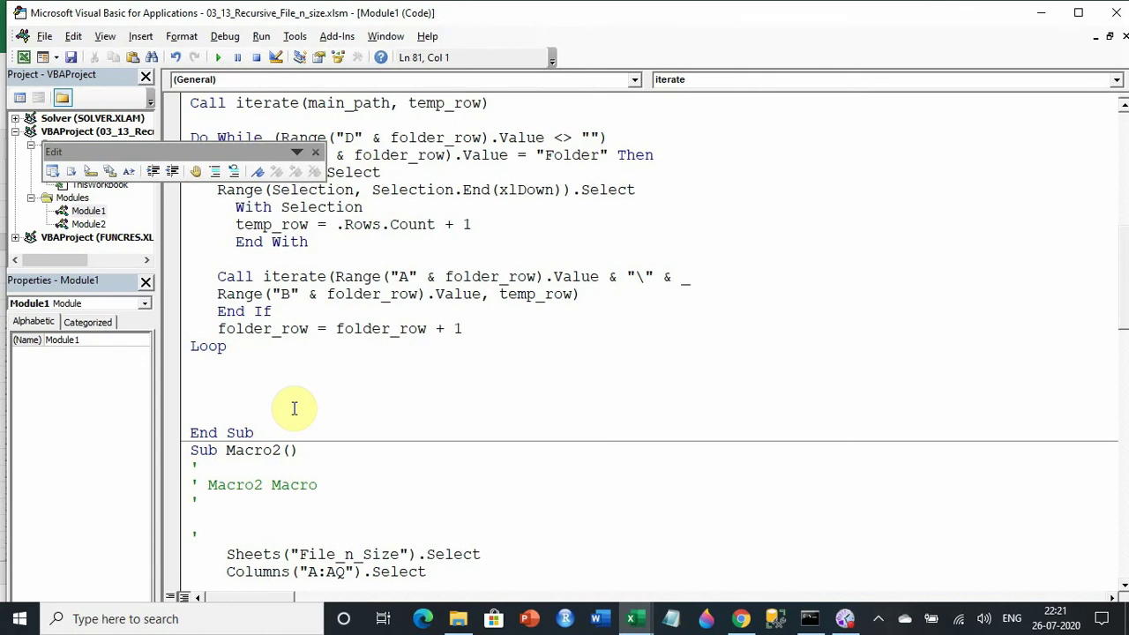
{"action": "scroll", "coordinate": [294, 407], "scroll_direction": "up", "scroll_amount": 3}
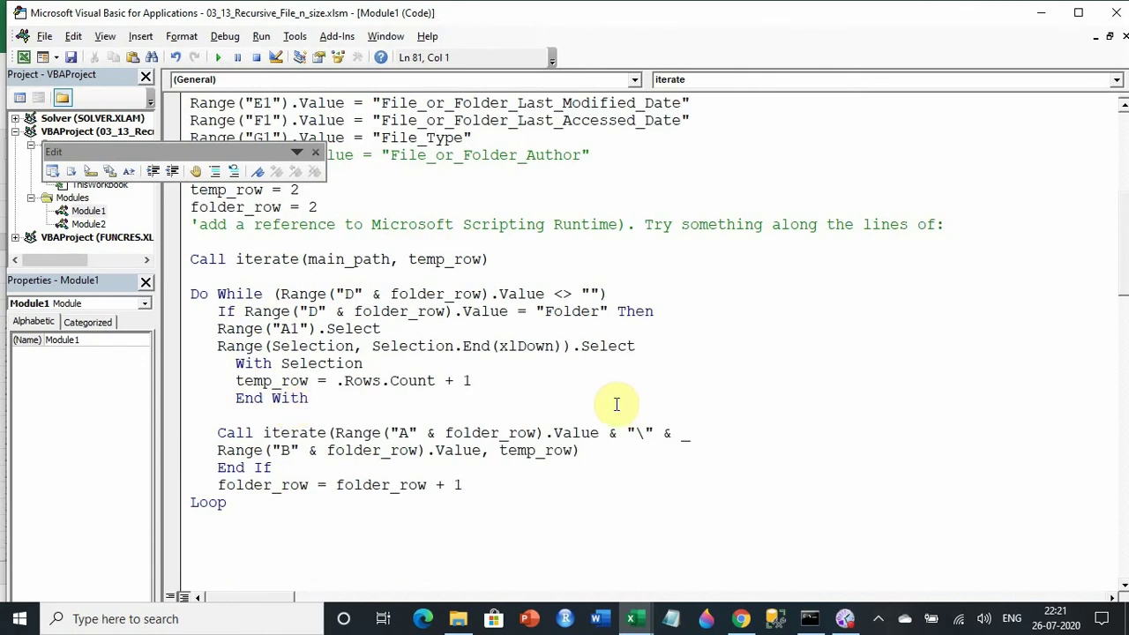
{"action": "scroll", "coordinate": [617, 404], "scroll_direction": "up", "scroll_amount": 3}
{"action": "scroll", "coordinate": [616, 404], "scroll_direction": "up", "scroll_amount": 3}
{"action": "scroll", "coordinate": [617, 404], "scroll_direction": "down", "scroll_amount": 1}
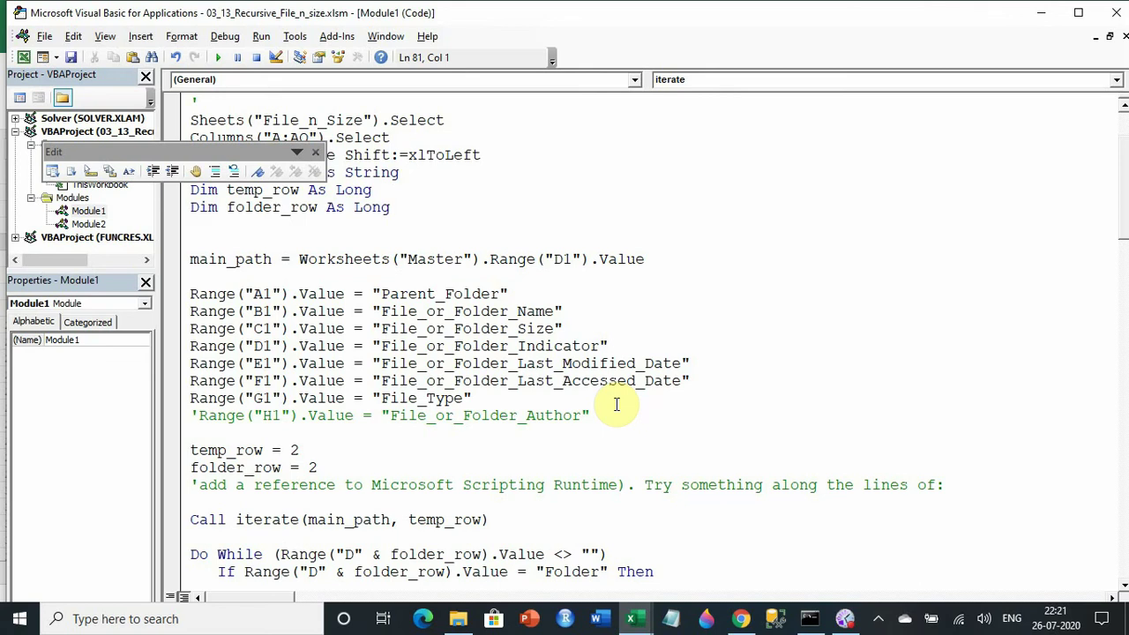
{"action": "mouse_move", "coordinate": [632, 619]}
{"action": "left_click", "coordinate": [593, 584]}
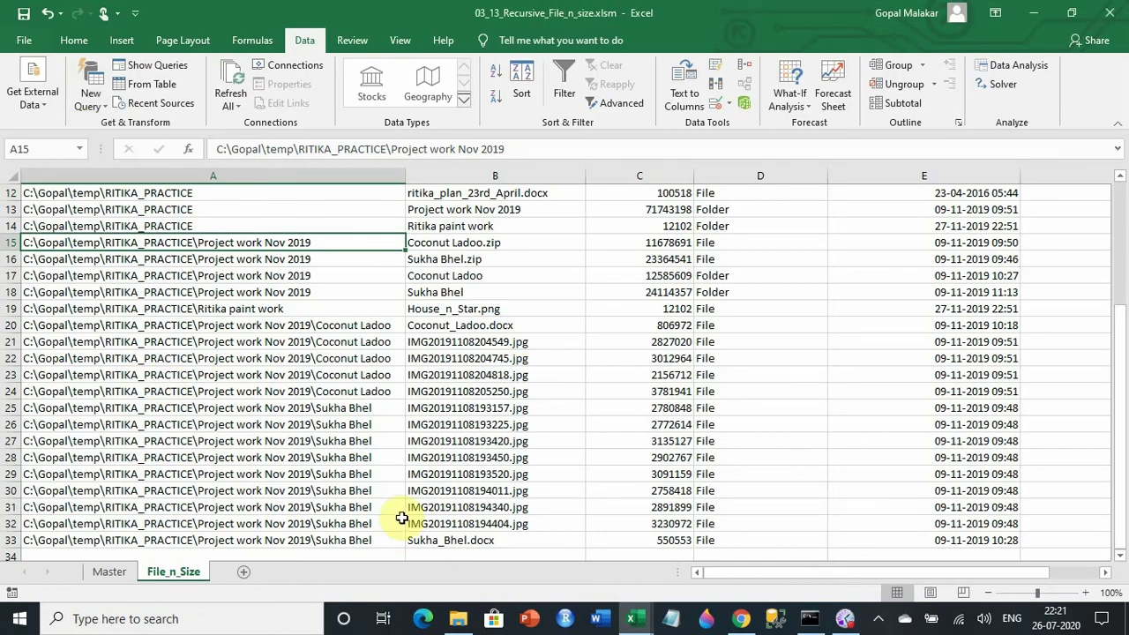
{"action": "scroll", "coordinate": [401, 517], "scroll_direction": "up", "scroll_amount": 4}
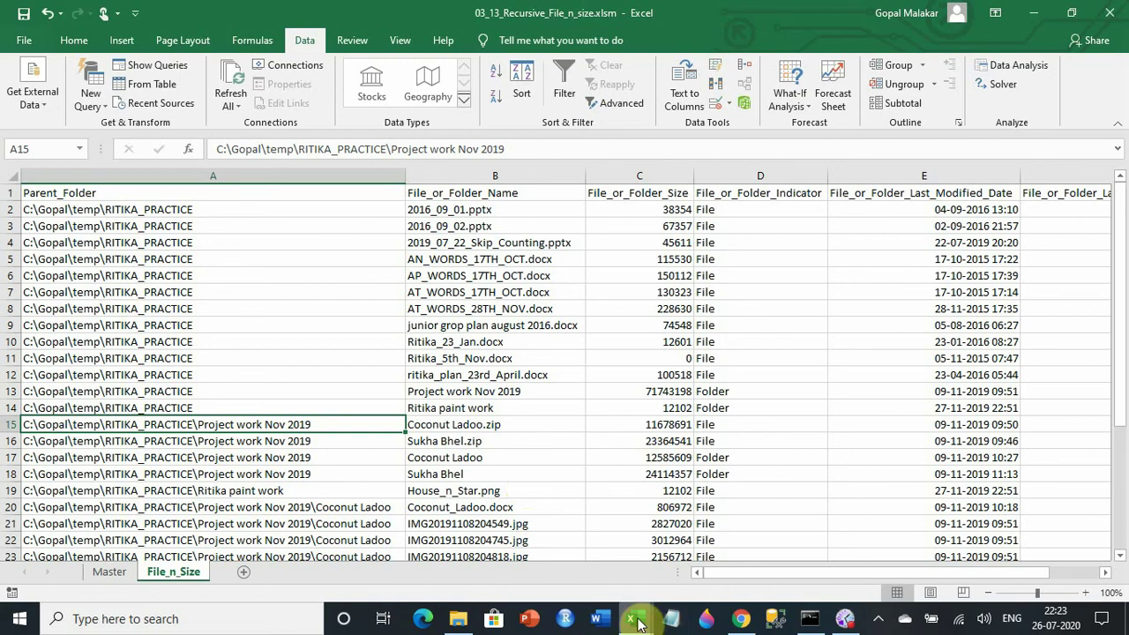
{"action": "mouse_move", "coordinate": [632, 619]}
{"action": "left_click", "coordinate": [702, 554]}
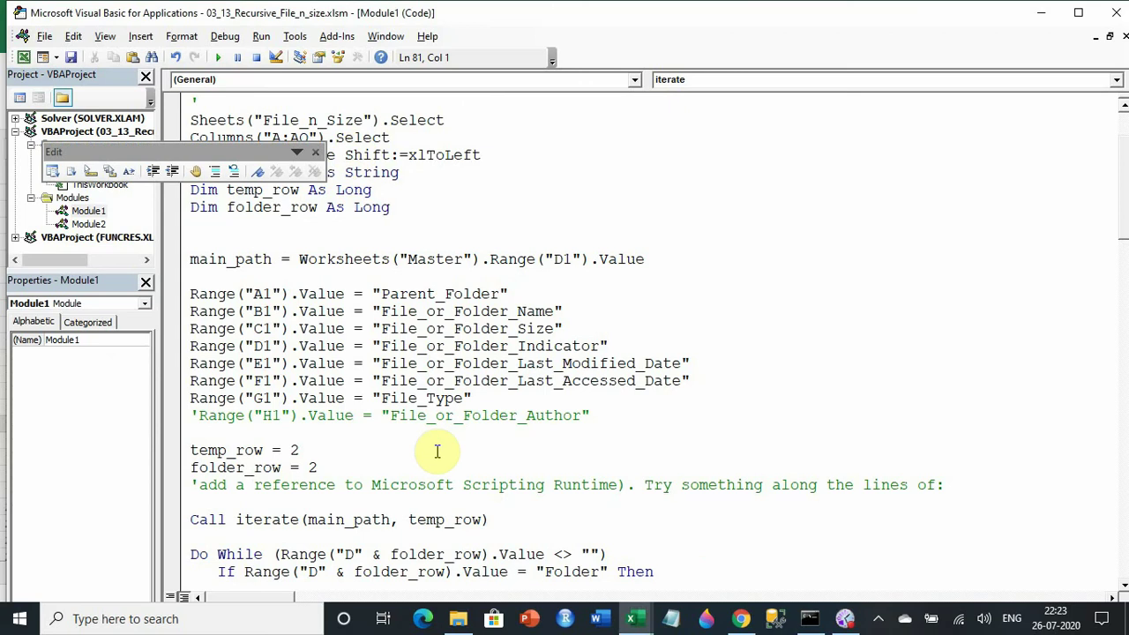
{"action": "scroll", "coordinate": [437, 452], "scroll_direction": "up", "scroll_amount": 2}
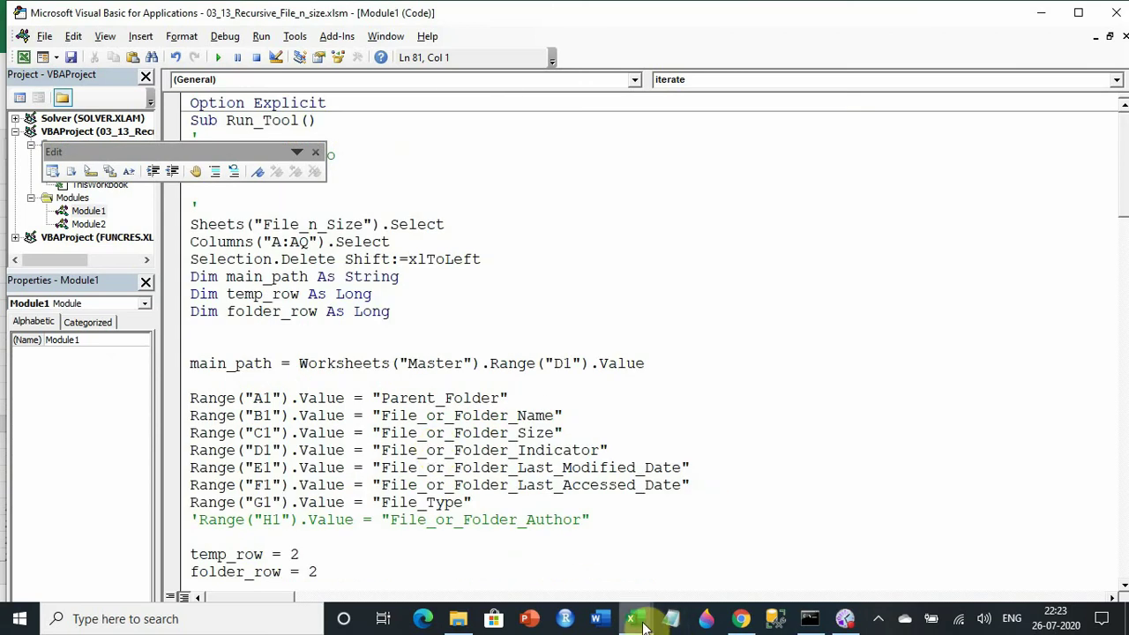
{"action": "left_click", "coordinate": [583, 572]}
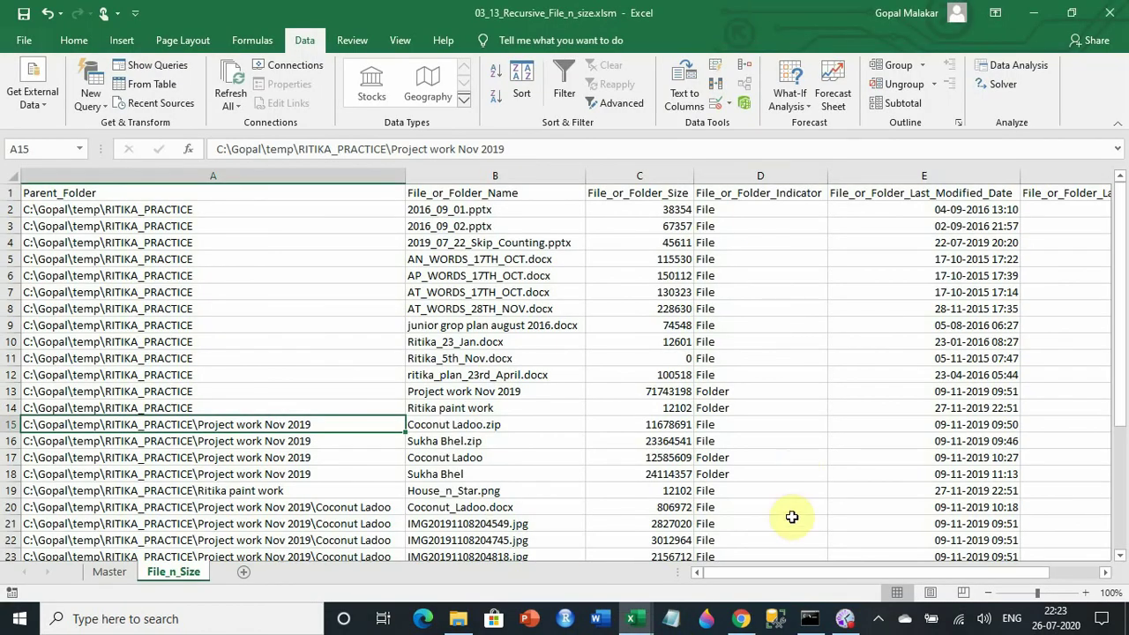
{"action": "left_click", "coordinate": [702, 560]}
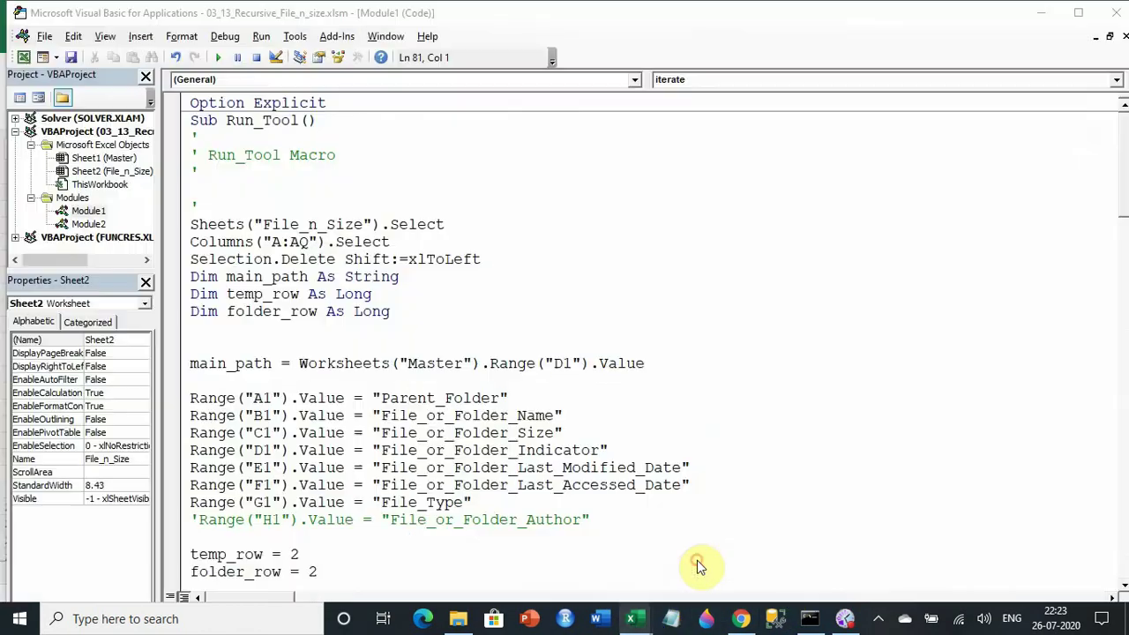
{"action": "scroll", "coordinate": [335, 388], "scroll_direction": "down", "scroll_amount": 3}
{"action": "scroll", "coordinate": [340, 402], "scroll_direction": "up", "scroll_amount": 3}
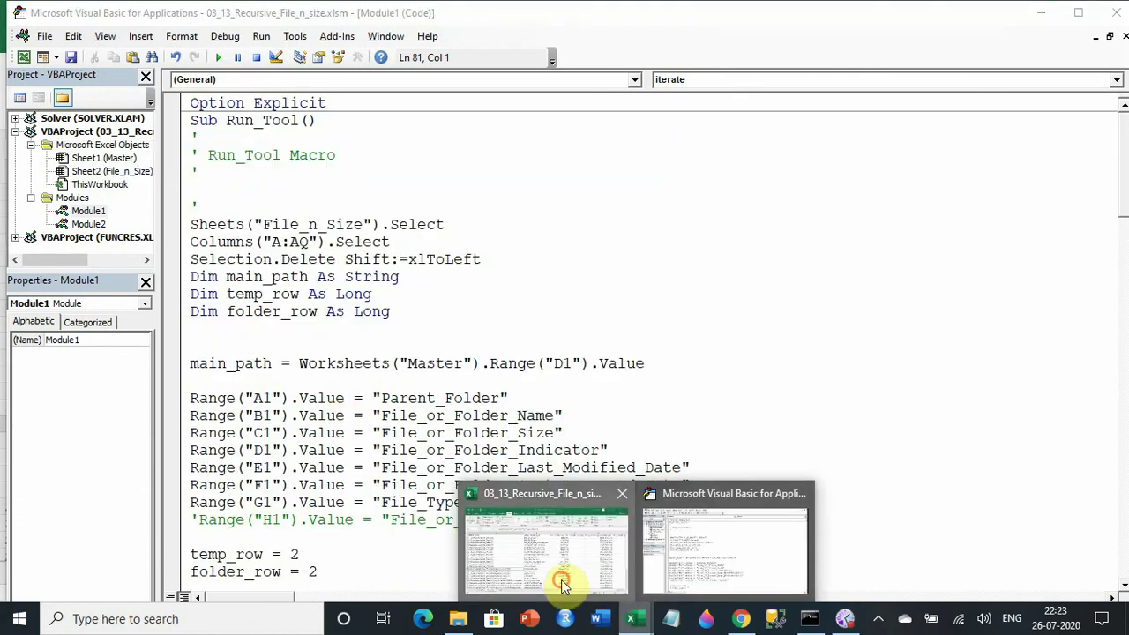
{"action": "mouse_move", "coordinate": [632, 618]}
{"action": "left_click", "coordinate": [554, 521]}
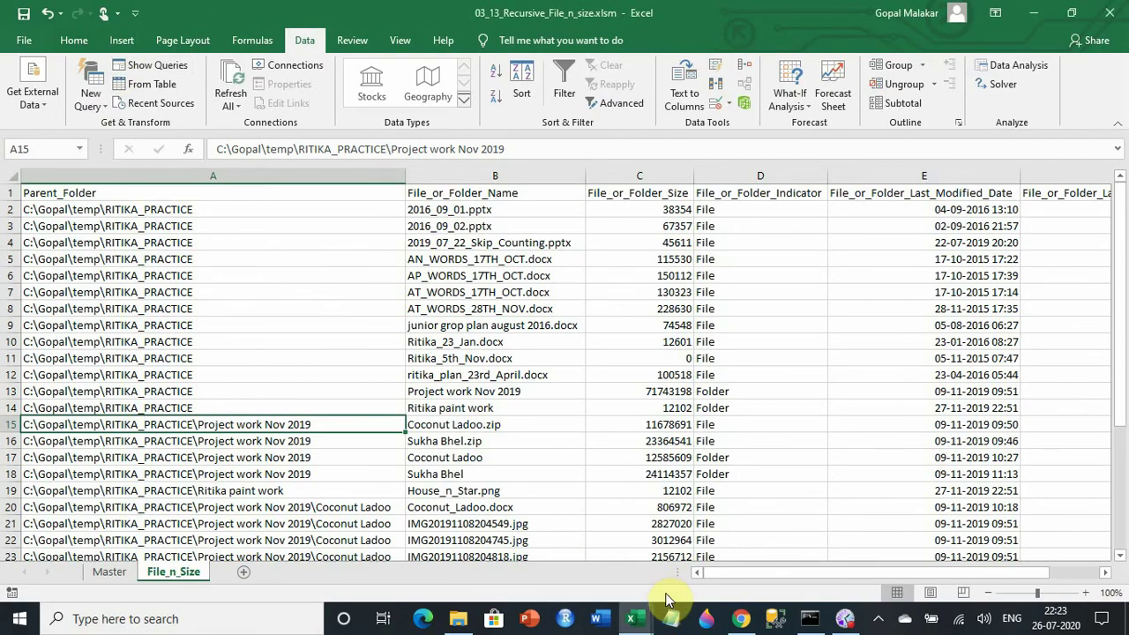